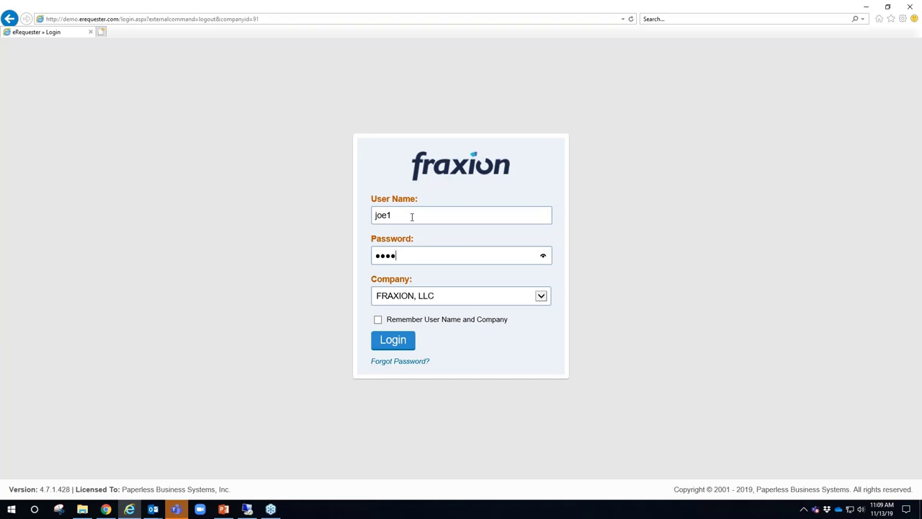
Sign in to eRequester to list the five requests totalling $13,862.31.
left_click(389, 346)
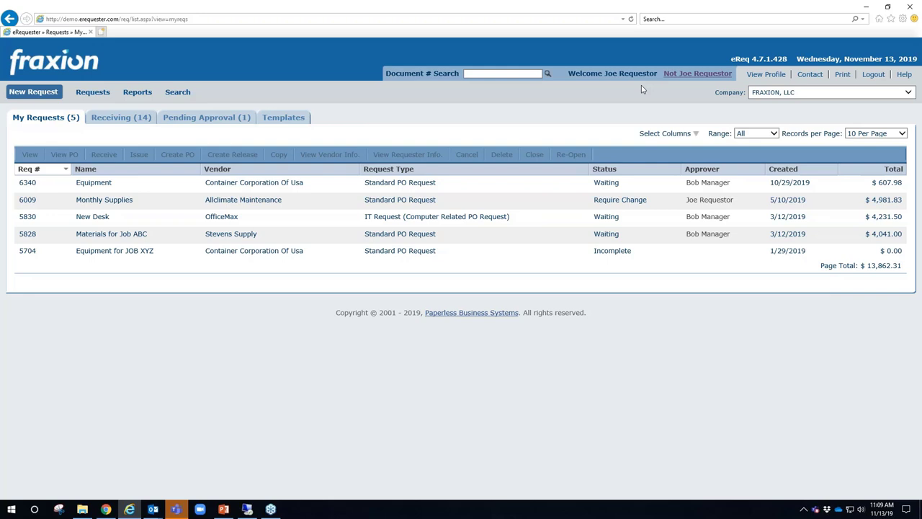
left_click(51, 186)
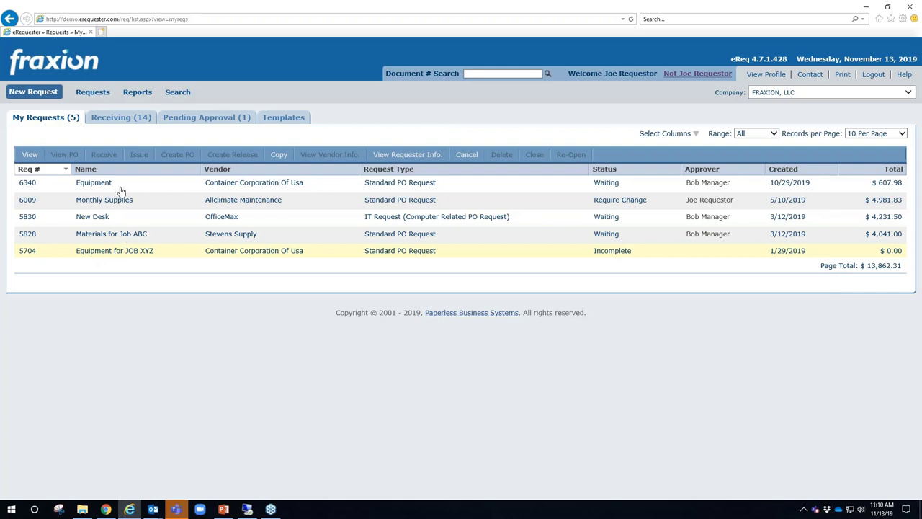
left_click(121, 187)
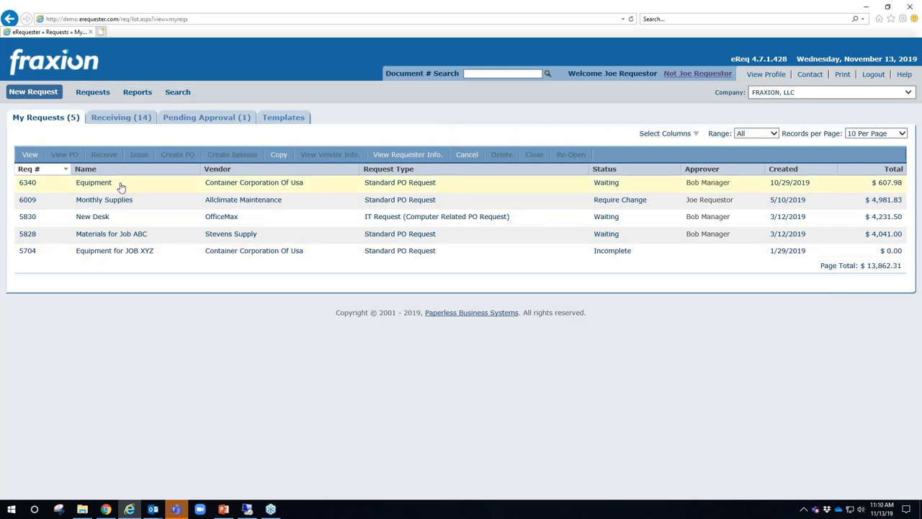
left_click(141, 206)
left_click(512, 217)
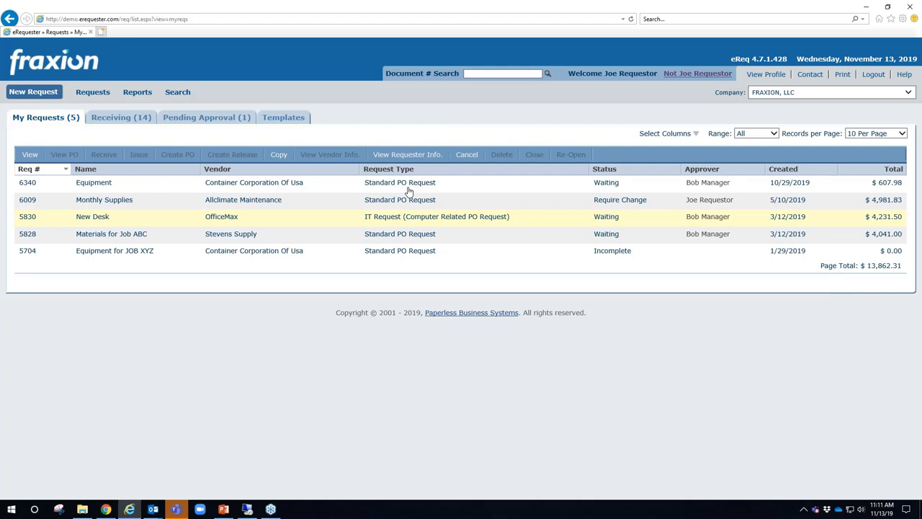
left_click(613, 189)
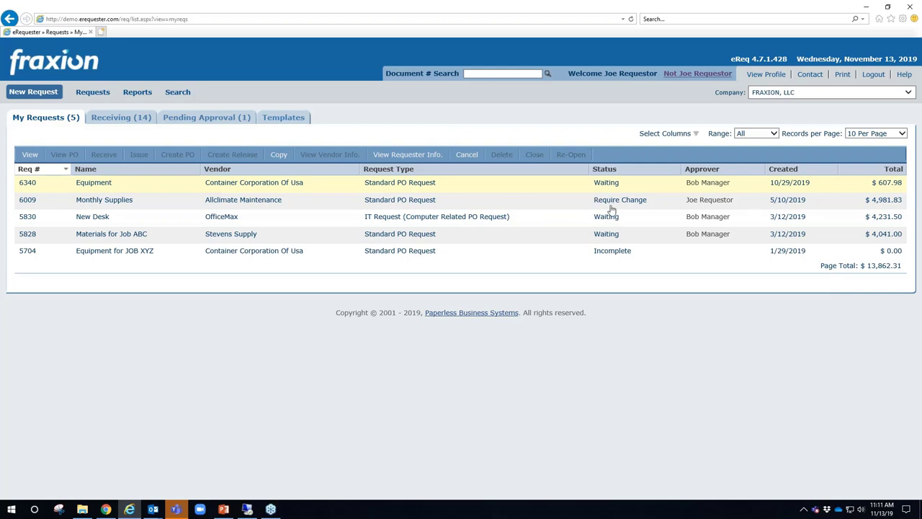
left_click(611, 207)
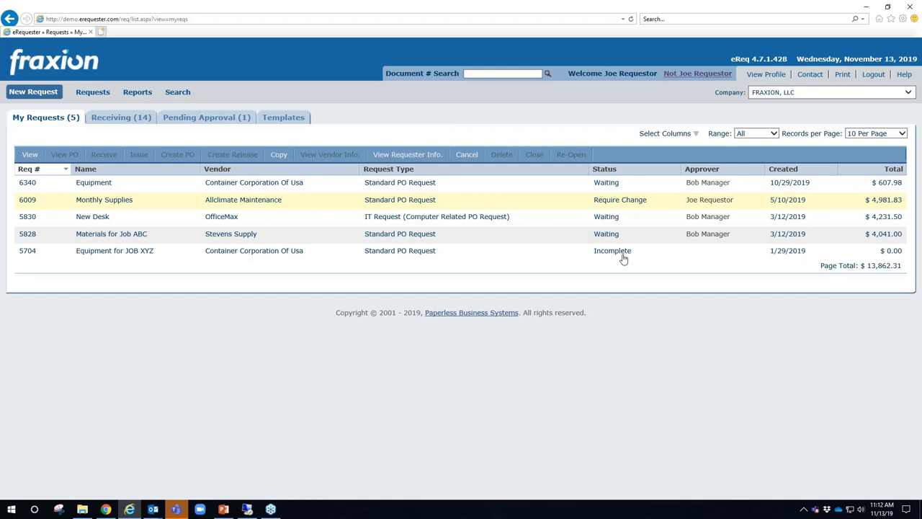
Check pending request 5648, then list the Monthly Supplies and Invoice templates.
left_click(211, 124)
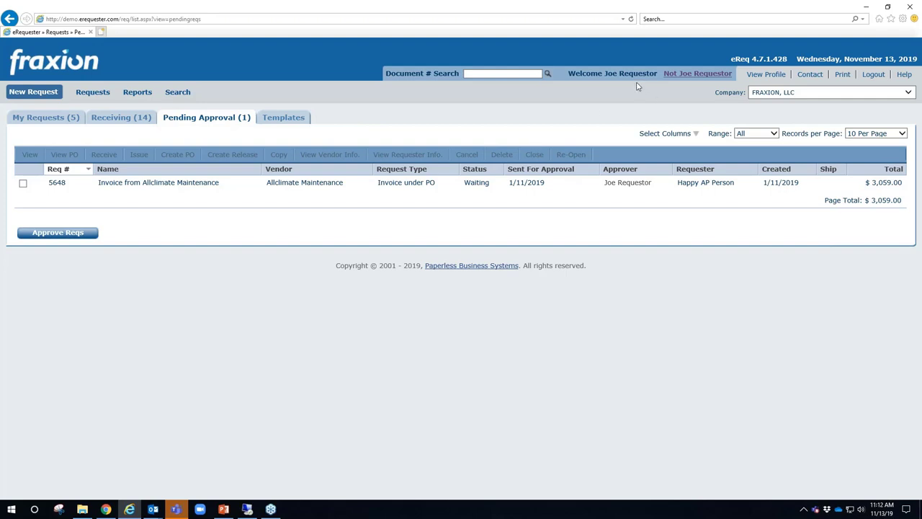
left_click(133, 185)
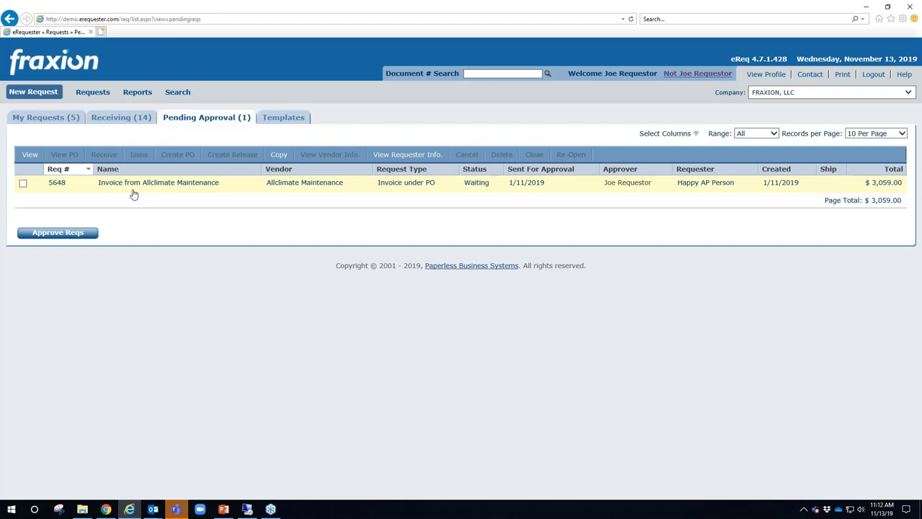
left_click(280, 125)
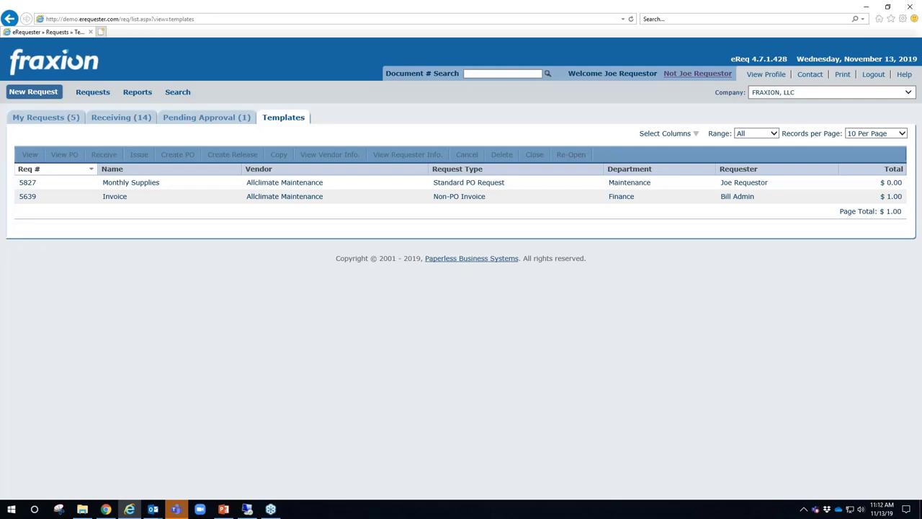
Copy template 5827 Monthly Supplies into new Standard PO Request #6363.
left_click(172, 187)
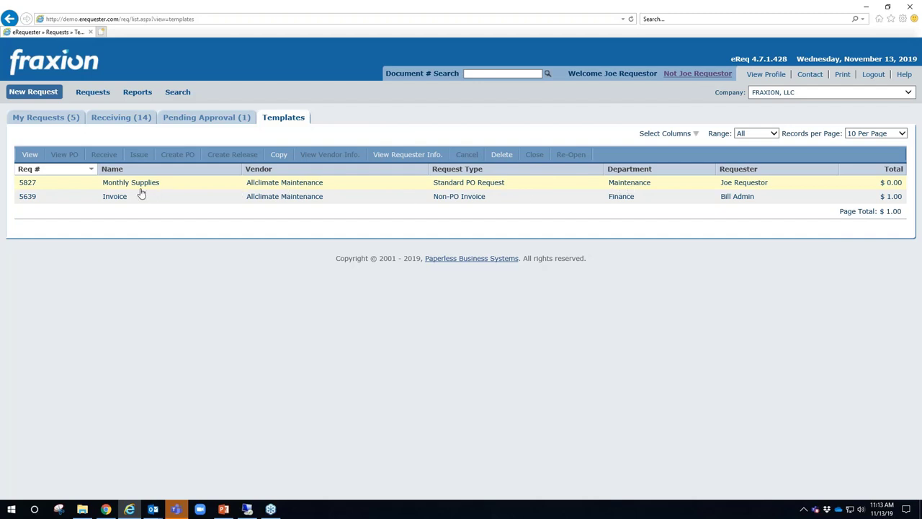
left_click(278, 155)
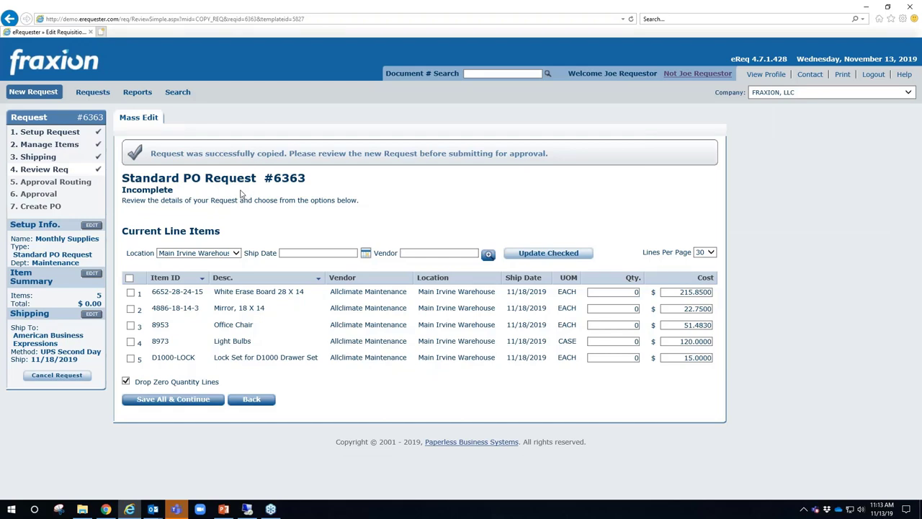
Enter quantities for the white erase board, office chair (10) and lock set (10).
double_click(303, 177)
left_click_drag(303, 176, 307, 178)
left_click(292, 190)
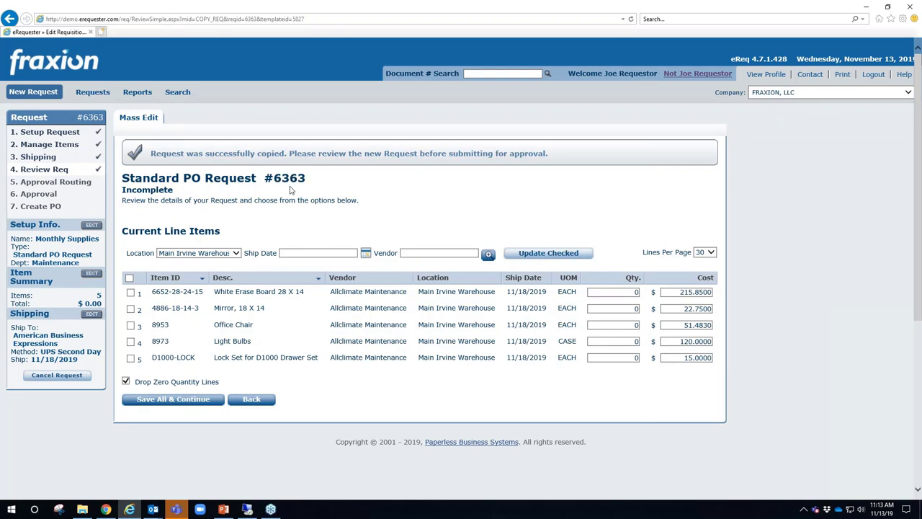
scroll(291, 189, "down", 2)
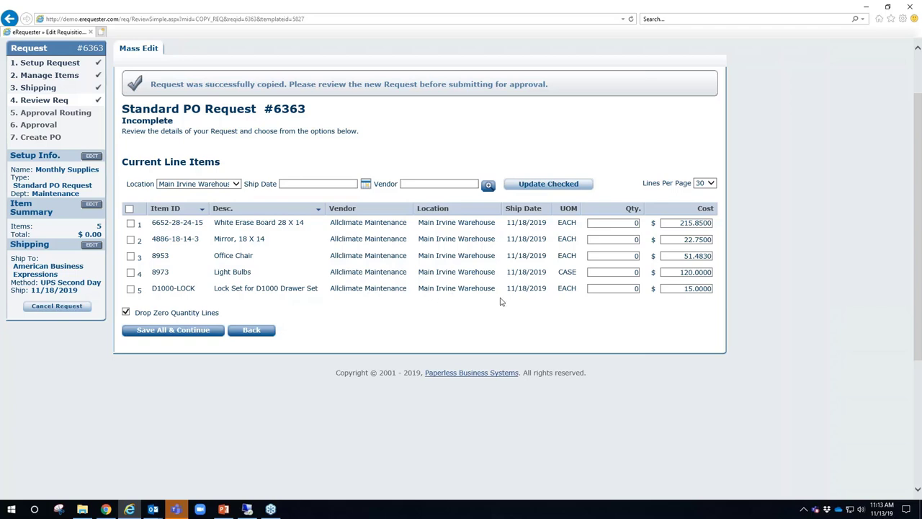
left_click(606, 226)
type("2")
left_click(608, 259)
type("1")
left_click(622, 287)
type("1")
left_click(622, 315)
Correct the white erase board quantity to 2 and save, totalling $1,096.53.
double_click(626, 222)
type("2")
left_click(626, 329)
left_click(186, 329)
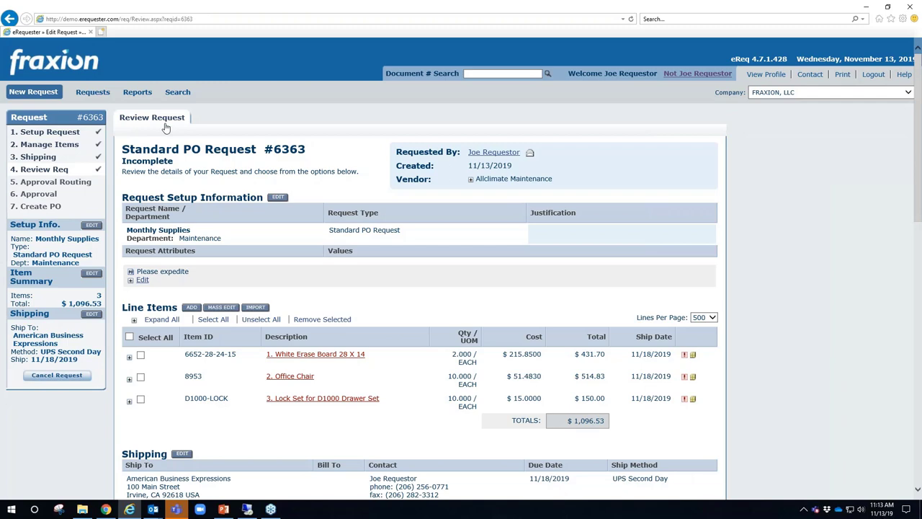
scroll(166, 127, "down", 2)
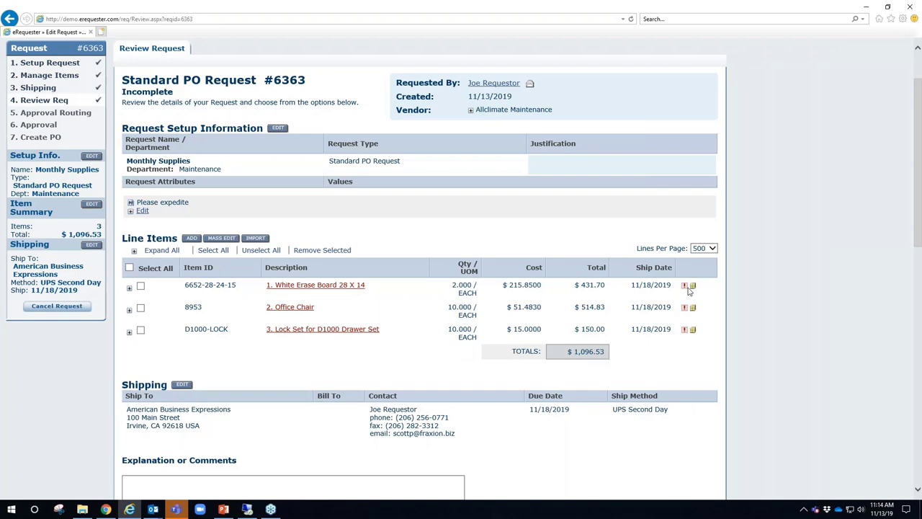
mouse_move(687, 288)
left_click(130, 288)
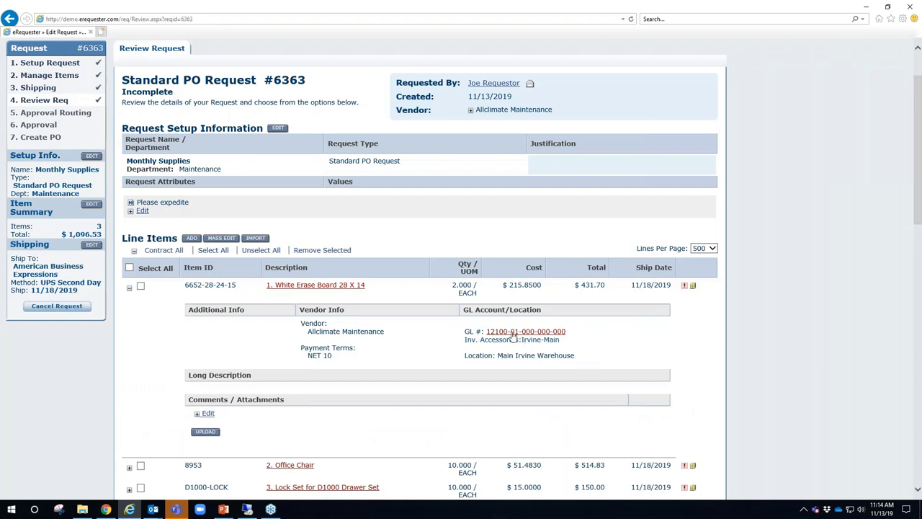
left_click(510, 332)
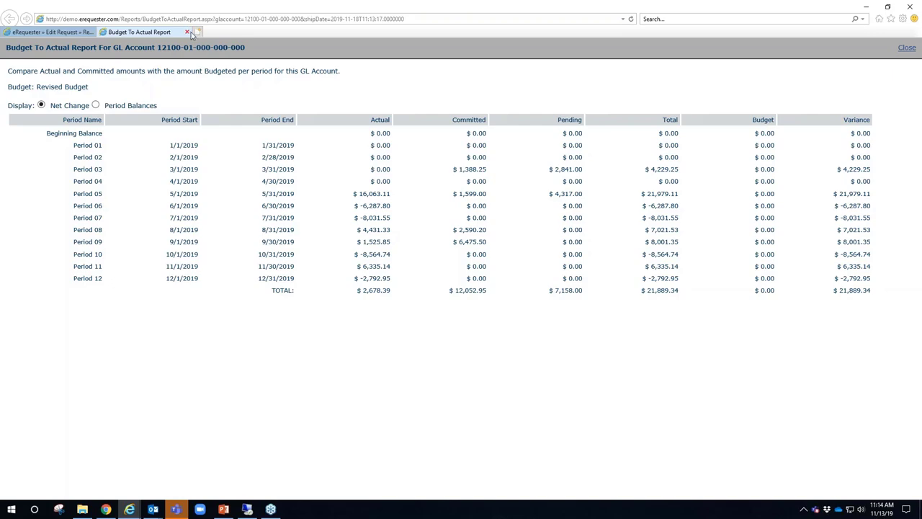
left_click(187, 33)
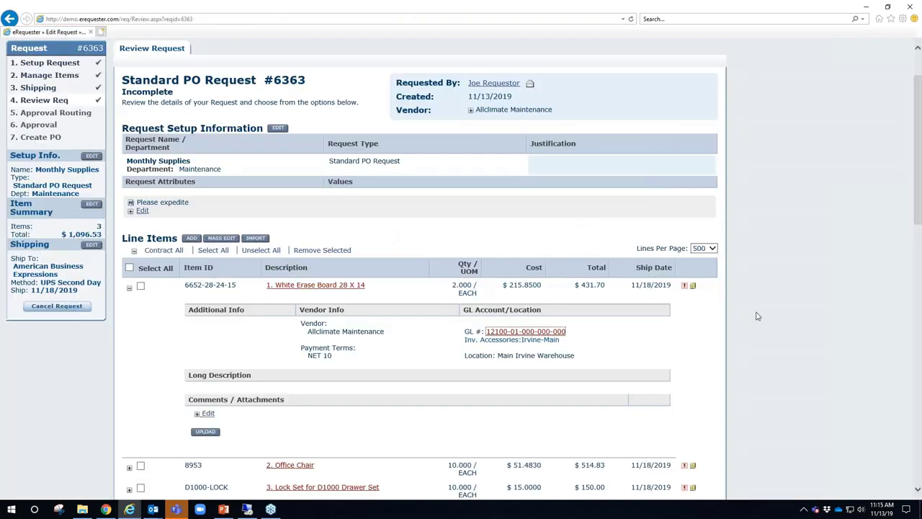
scroll(757, 316, "down", 1)
scroll(757, 315, "down", 5)
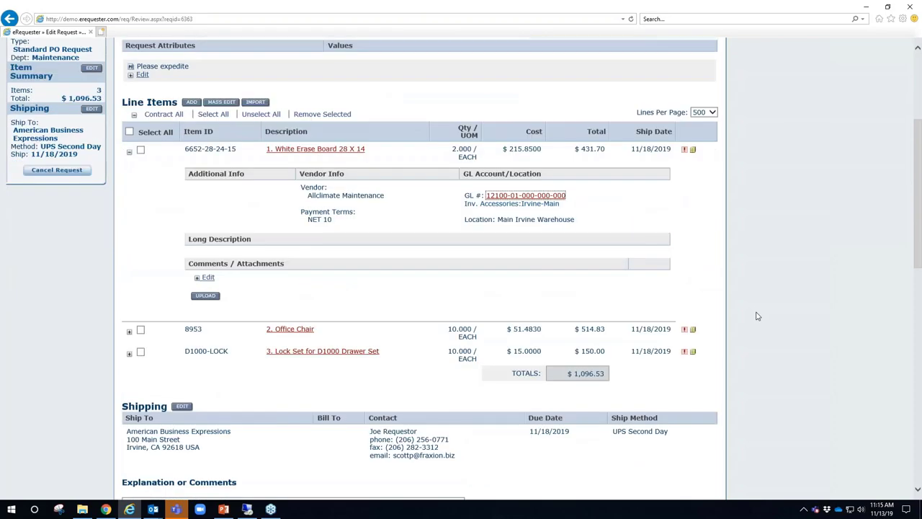
Collapse line 1 and add the comment 'This is overbudget but approve it anyway please.'.
left_click(129, 80)
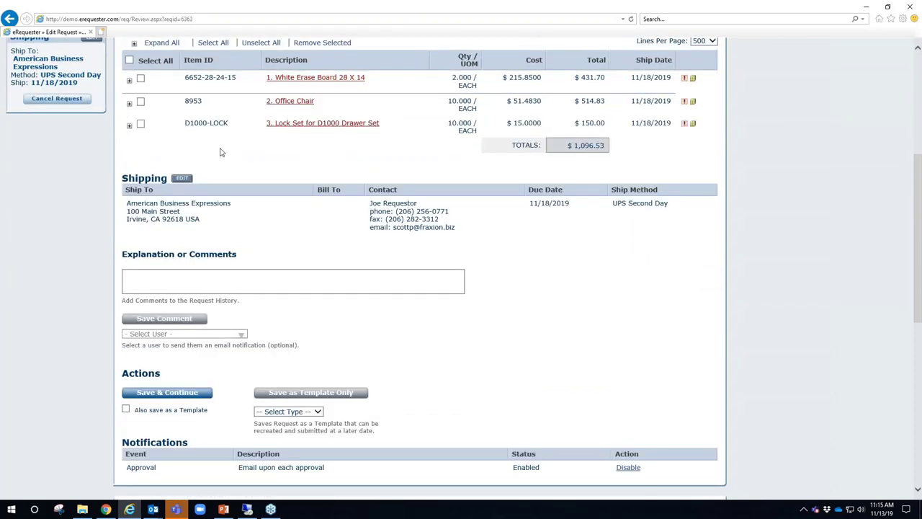
left_click(171, 273)
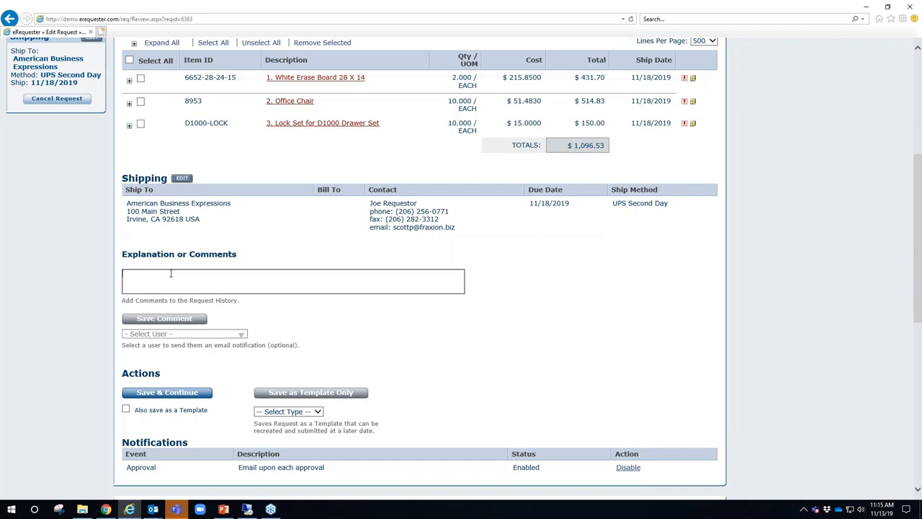
type("This is o")
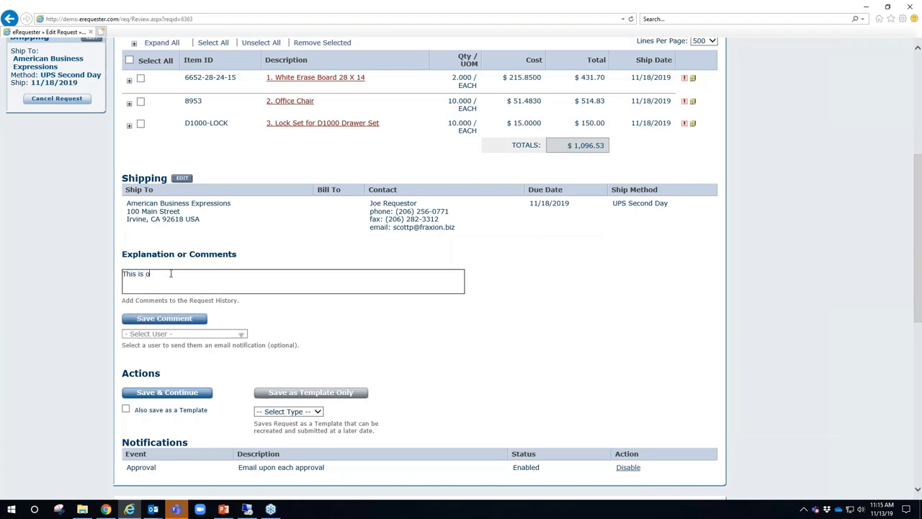
type("verbudget but approv")
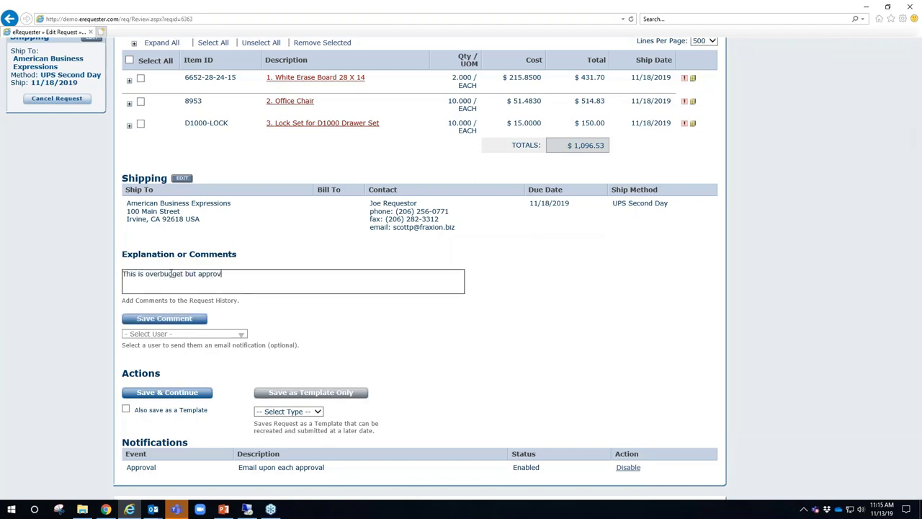
type("e it anyway please.")
key("ctrl+a")
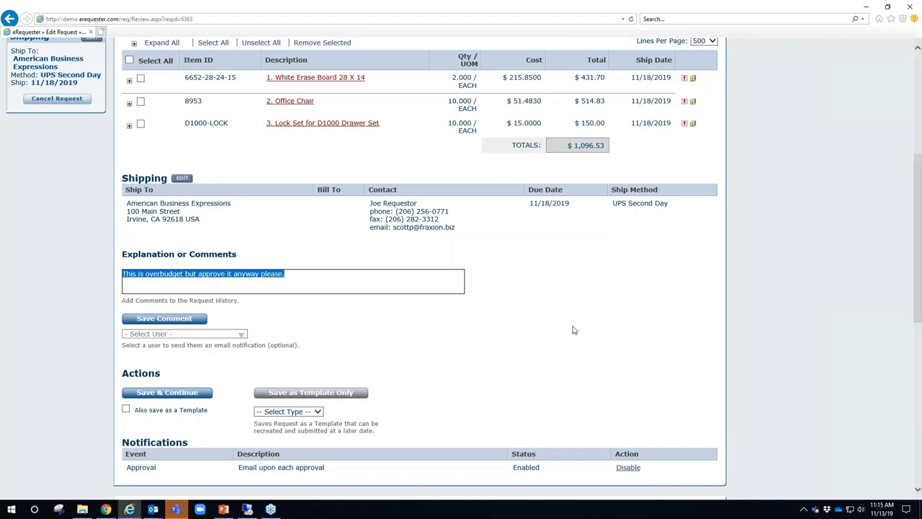
left_click(574, 330)
Bring up the Upload File window from the Attachments section.
scroll(574, 330, "down", 2)
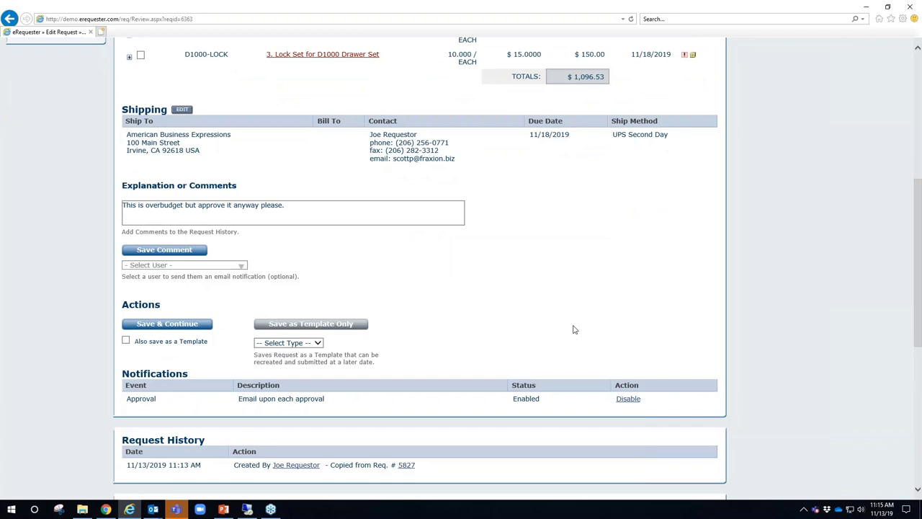
scroll(573, 330, "down", 2)
left_click(137, 447)
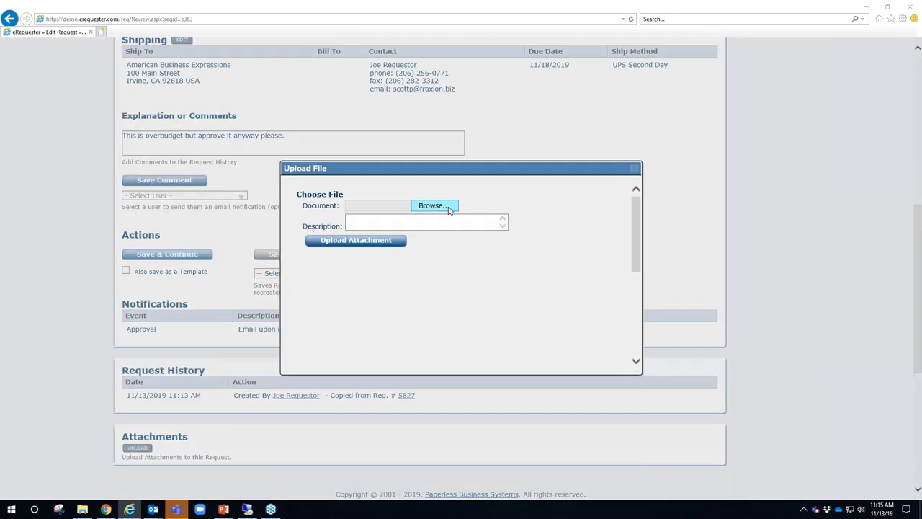
Upload the Contract file from the Desktop Attachments folder to request #6363.
left_click(432, 206)
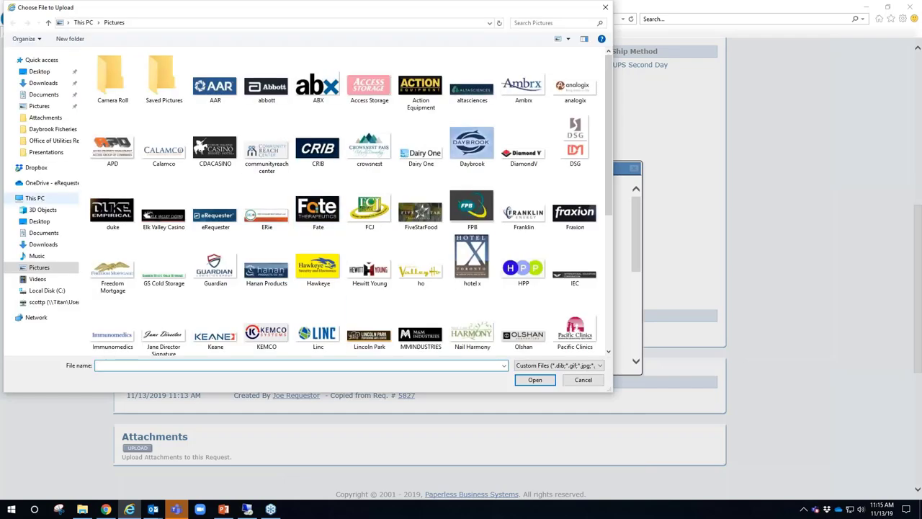
left_click(40, 72)
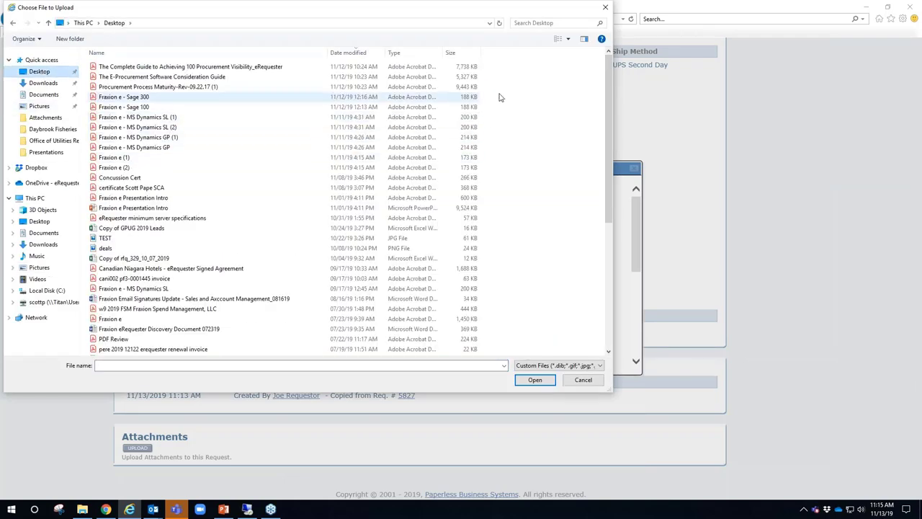
left_click_drag(607, 126, 608, 235)
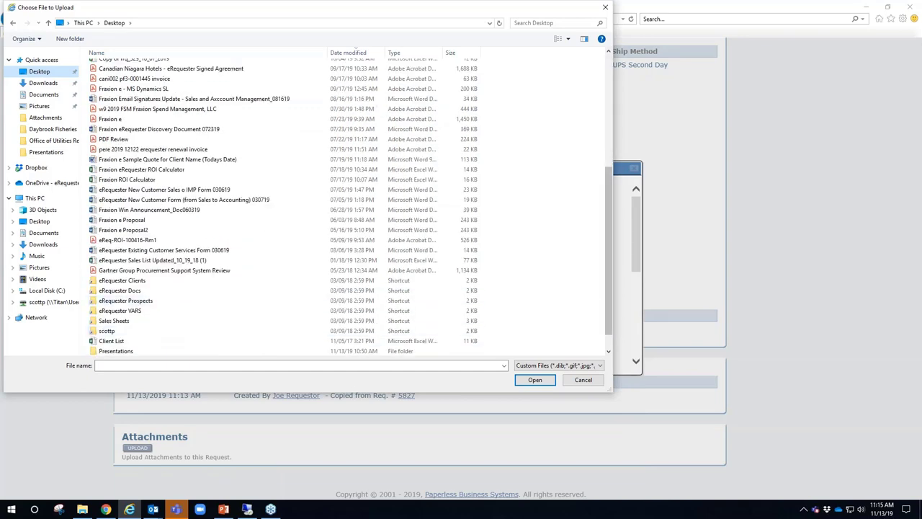
left_click_drag(609, 287, 610, 295)
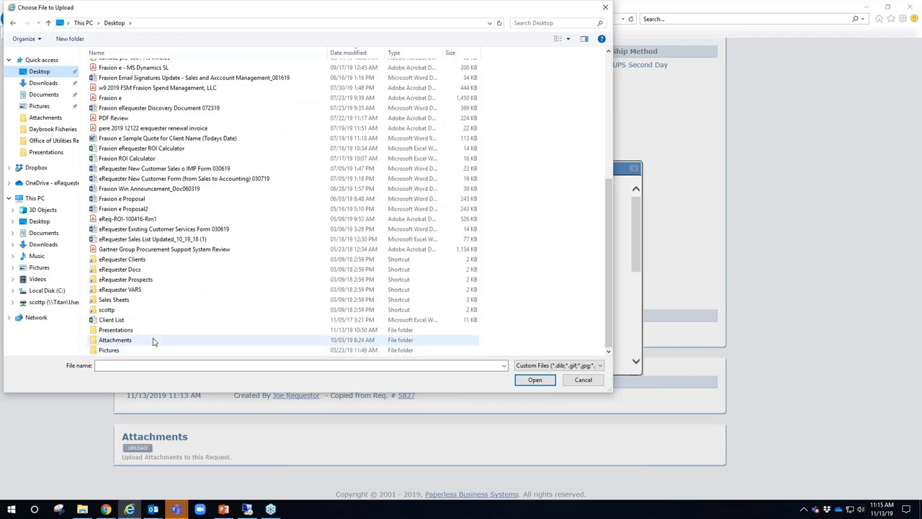
double_click(152, 341)
double_click(110, 67)
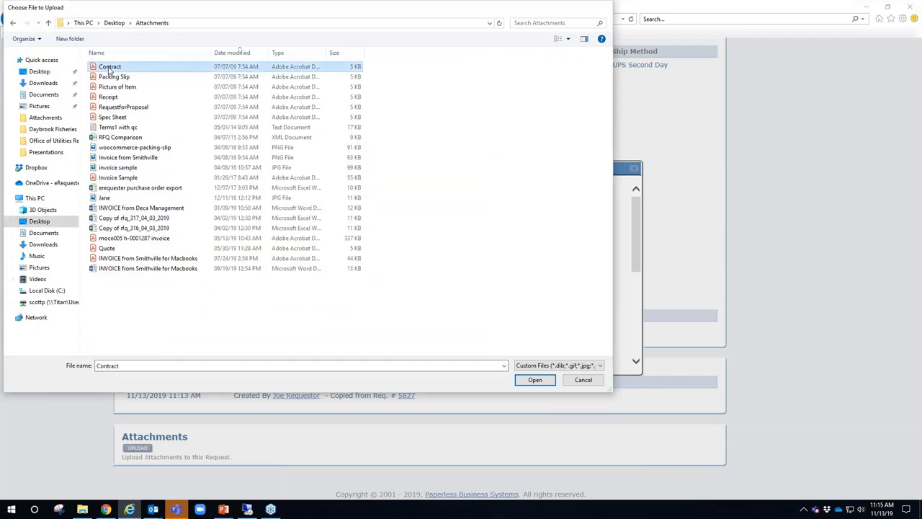
left_click(356, 240)
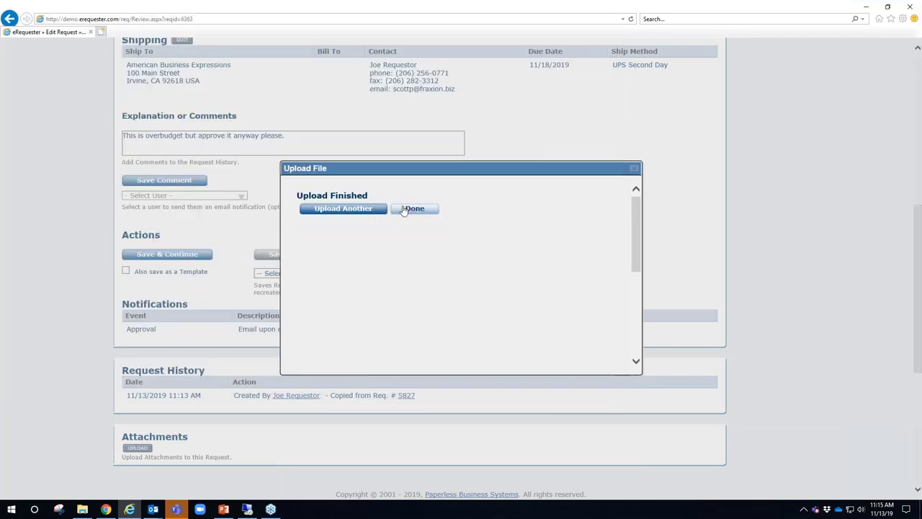
Confirm Contract.pdf is attached and save the request to reach Approval Routing.
left_click(408, 208)
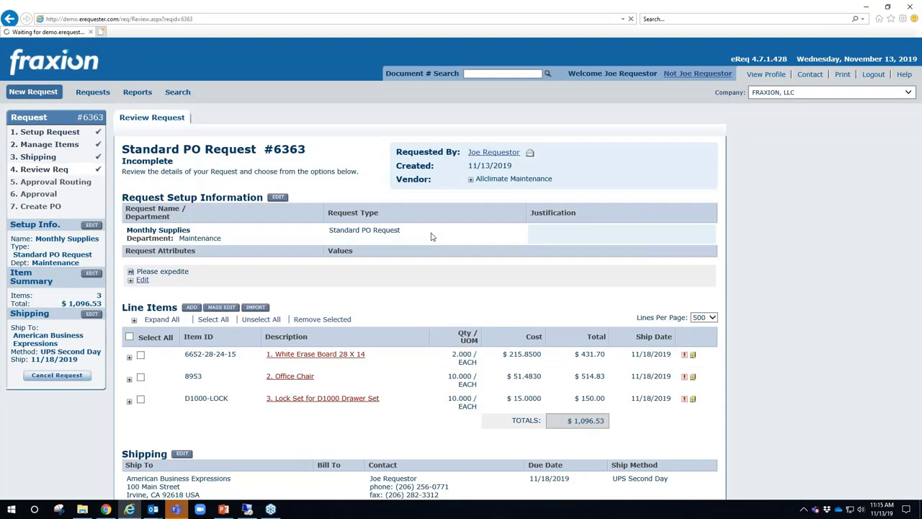
scroll(434, 296, "down", 8)
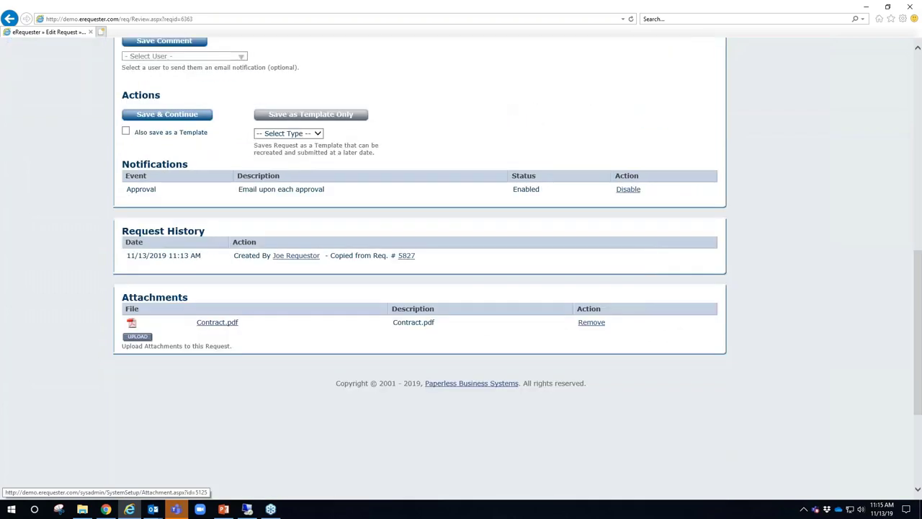
left_click(164, 117)
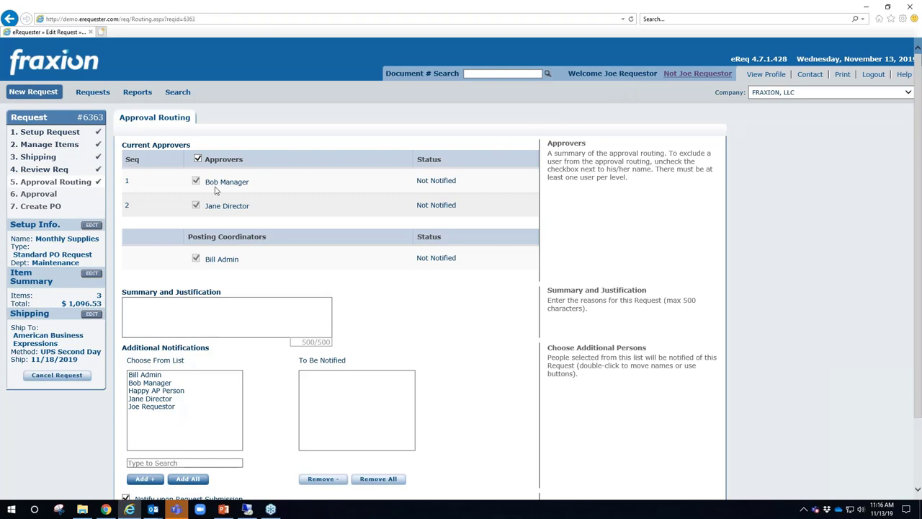
Enter 'This is overbudget but approve it anyway please.' as the Summary and Justification.
left_click_drag(207, 184, 252, 183)
left_click(266, 184)
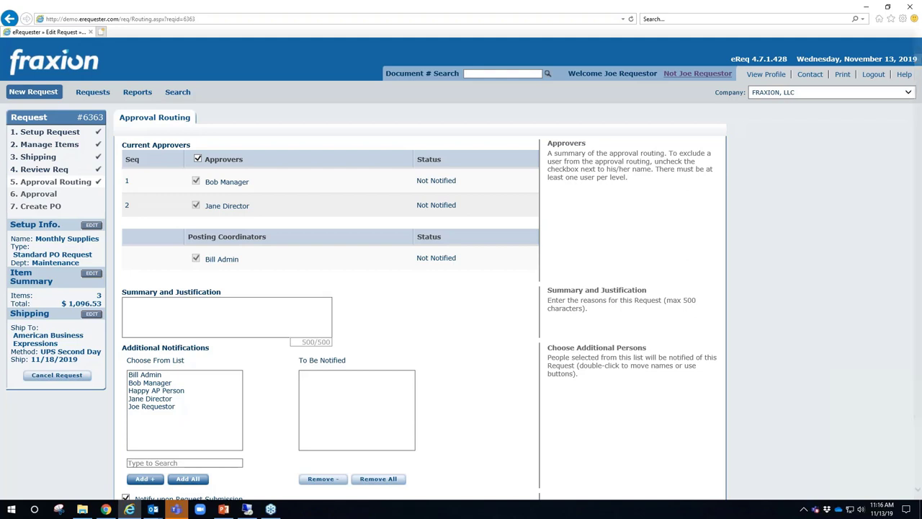
left_click(216, 313)
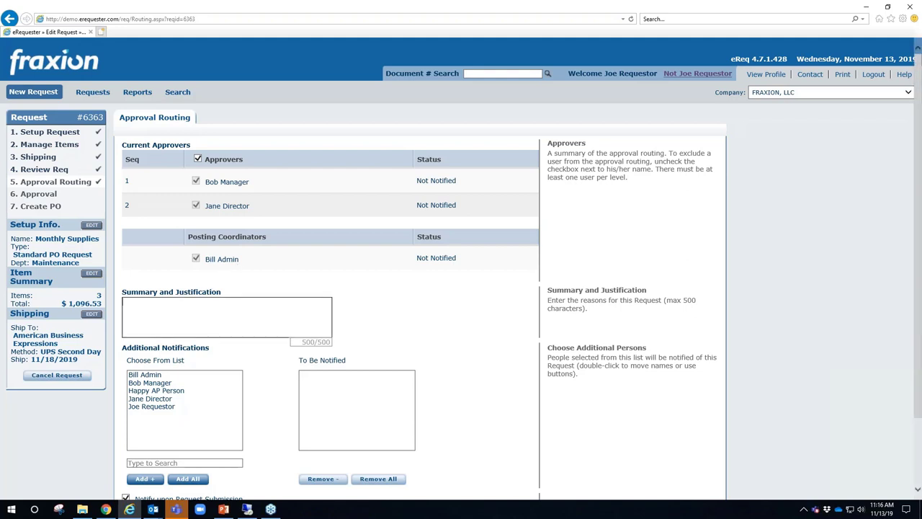
type("This is overbudget but approve it anyway please.")
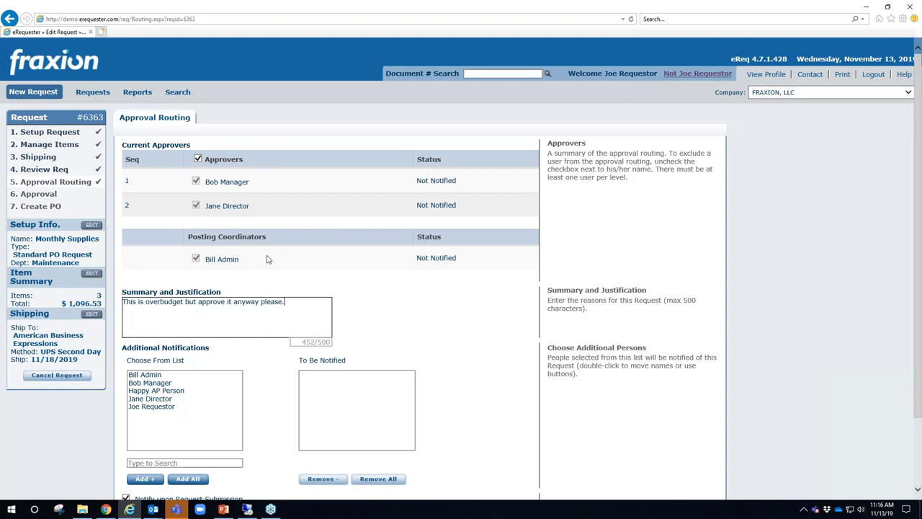
left_click(483, 315)
scroll(483, 314, "down", 2)
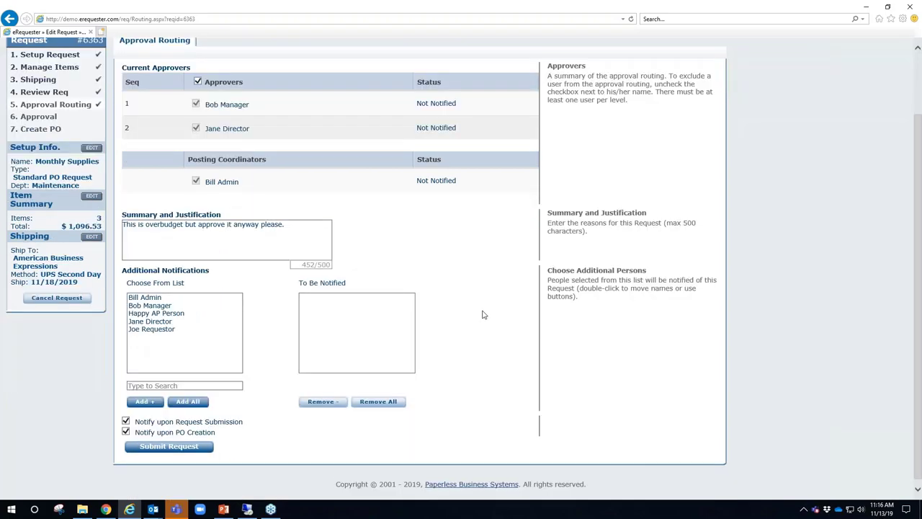
Submit request 6363 for approval and log out of the requester's session.
left_click(167, 441)
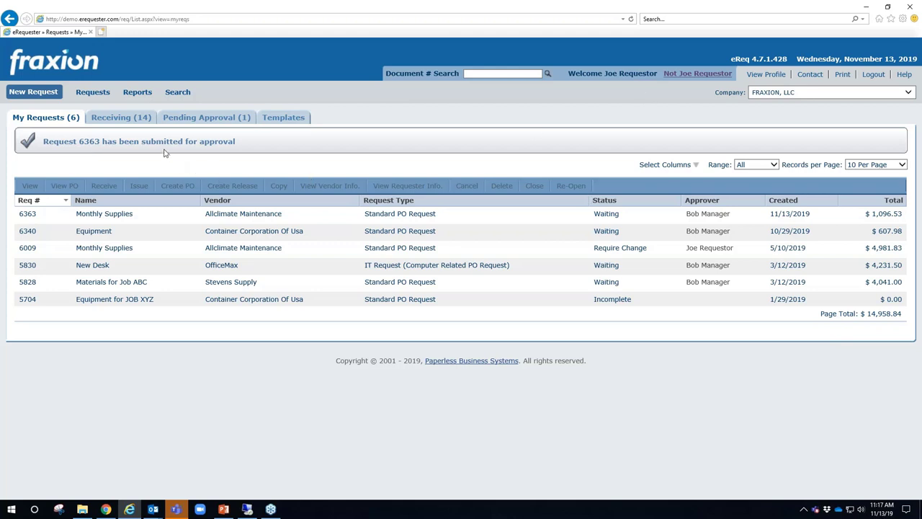
left_click(697, 75)
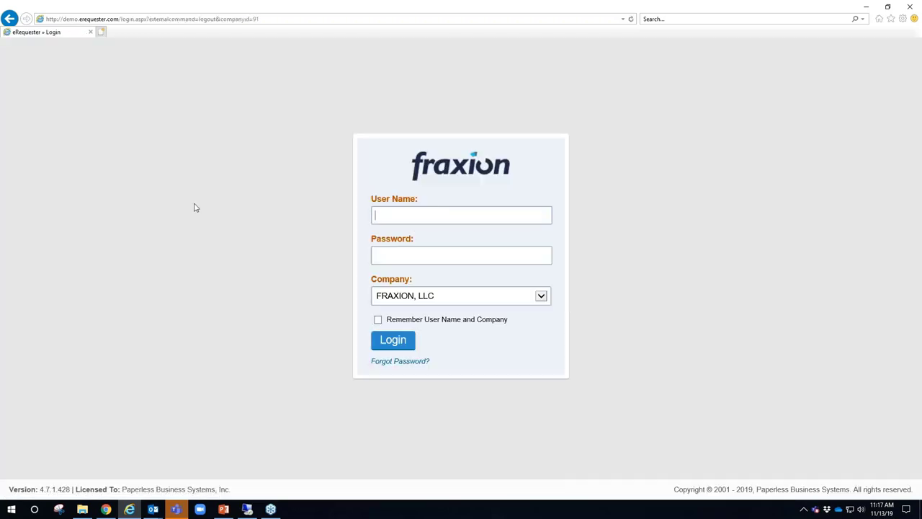
Open the eRequester Approval Required email for request 6363 in Outlook, full-screen.
left_click(155, 509)
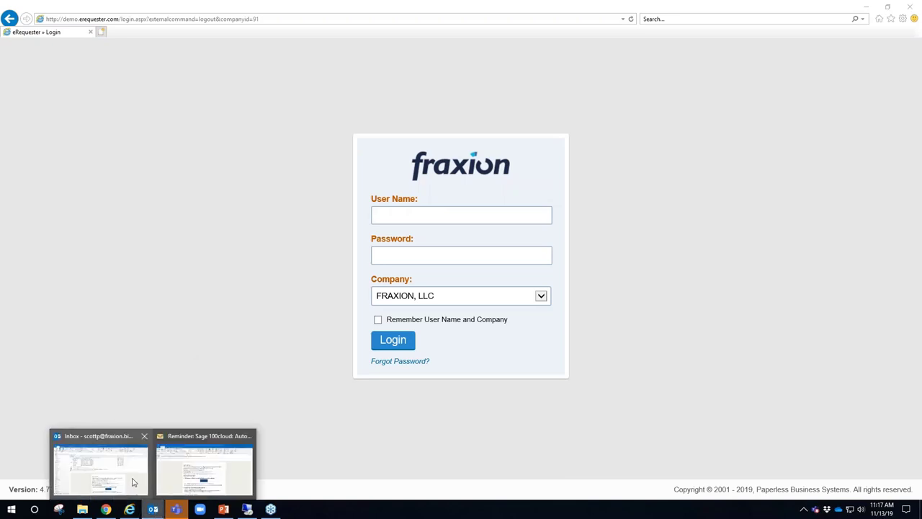
left_click(133, 482)
left_click(213, 131)
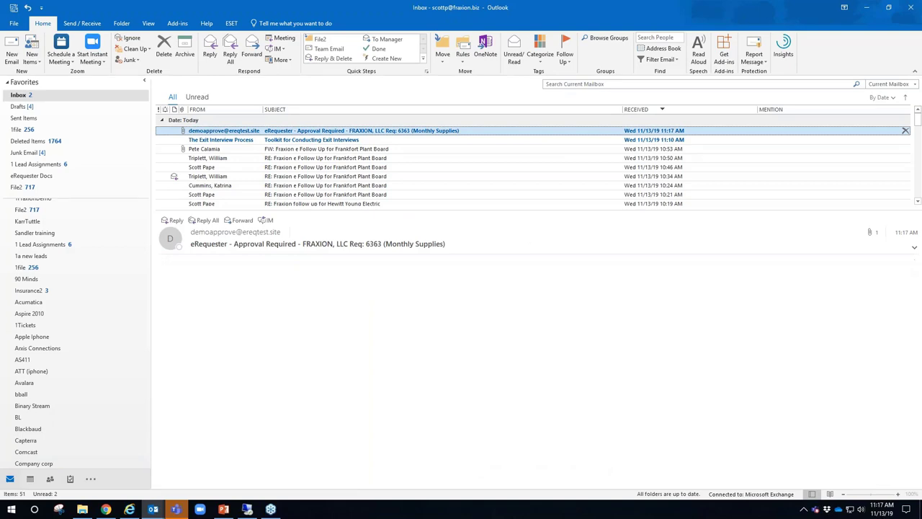
double_click(232, 131)
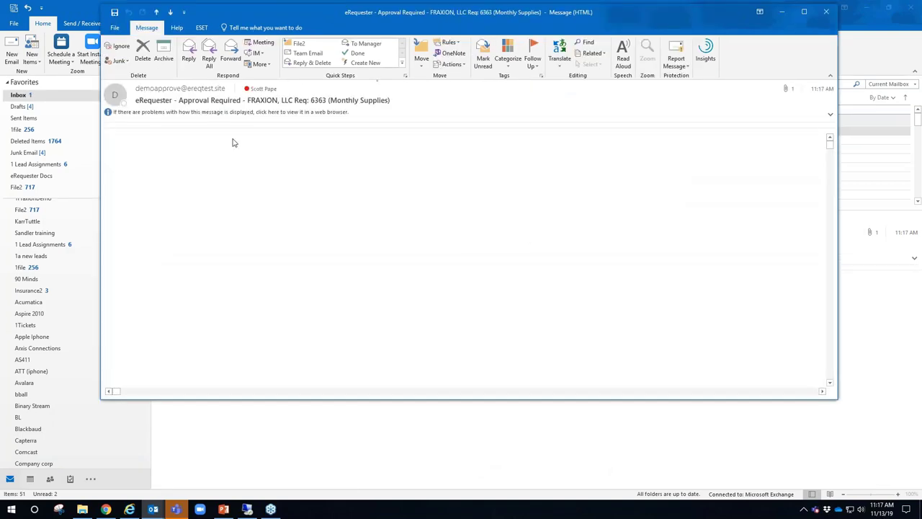
key("super+Up")
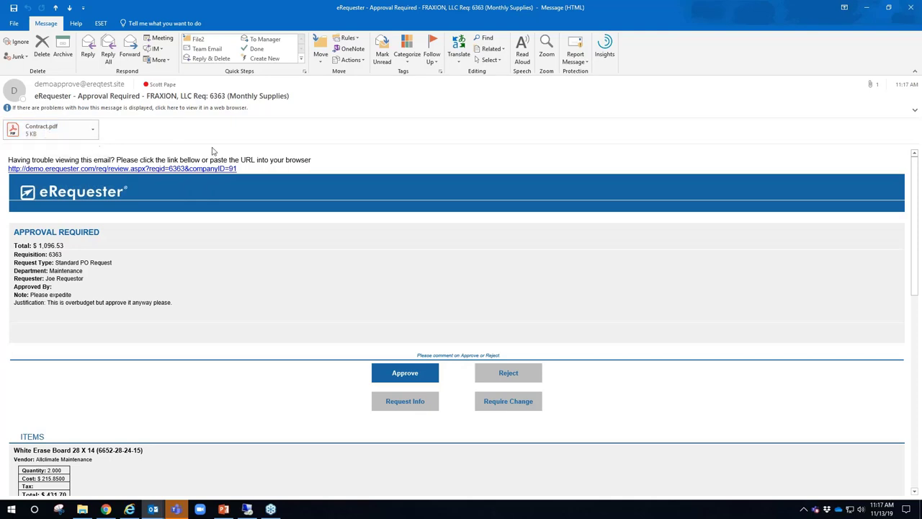
Review the email's summary, Contract.pdf attachment and items, then follow its link to request 6363.
scroll(228, 258, "down", 5)
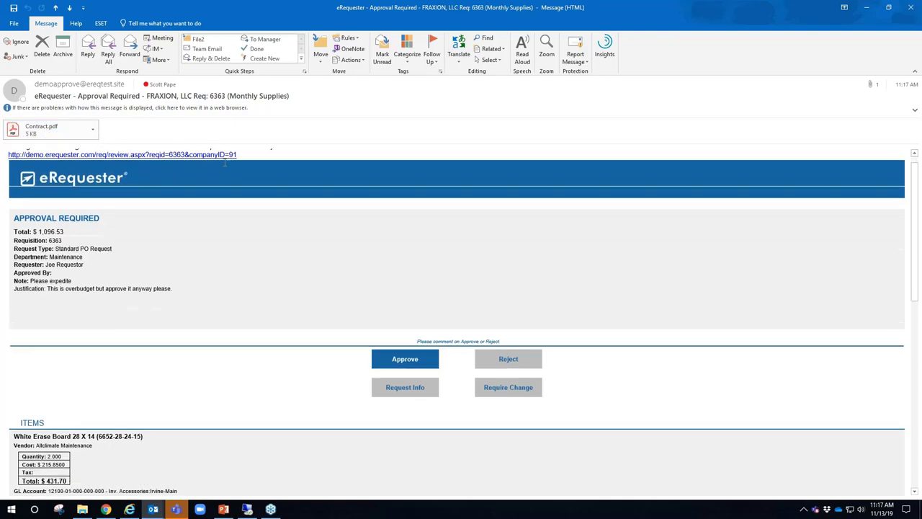
scroll(228, 258, "down", 5)
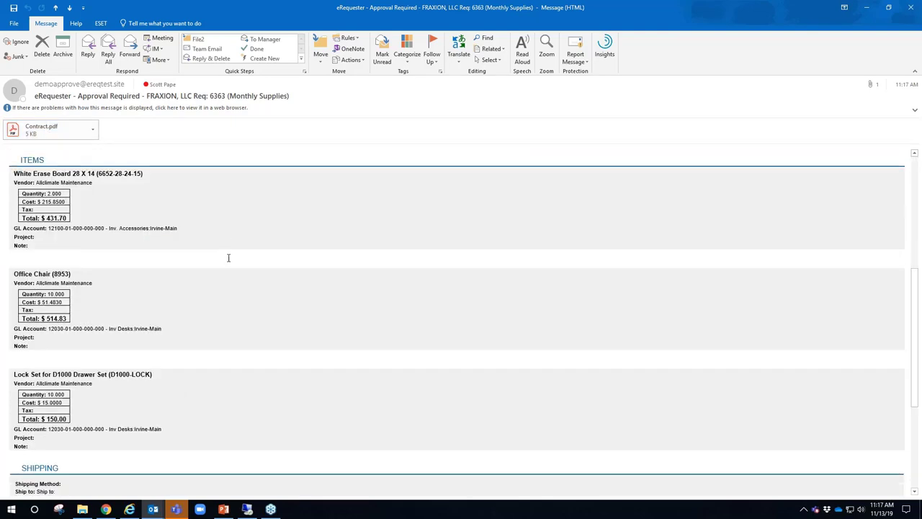
scroll(228, 258, "down", 5)
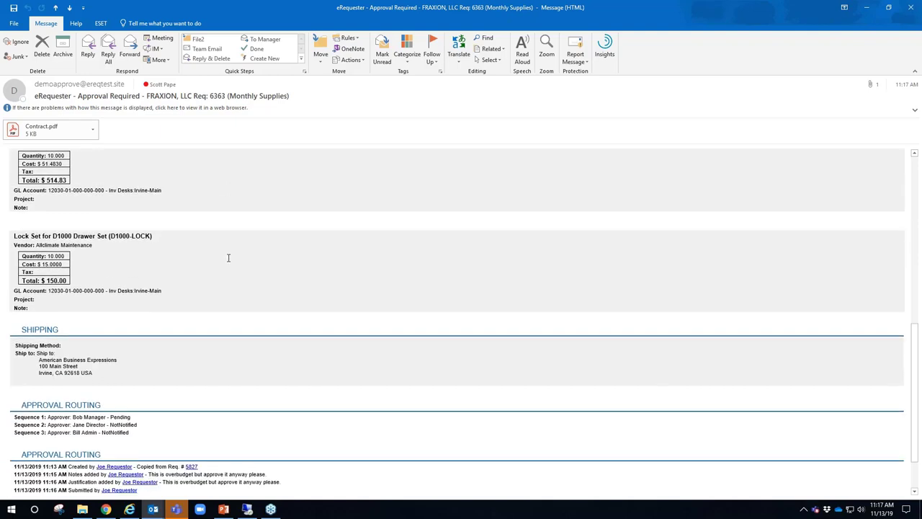
scroll(229, 258, "up", 10)
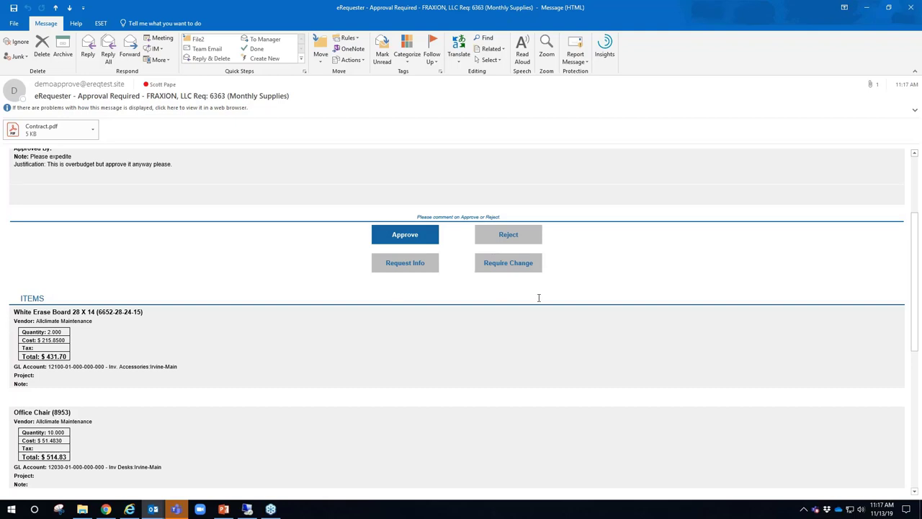
scroll(539, 298, "up", 5)
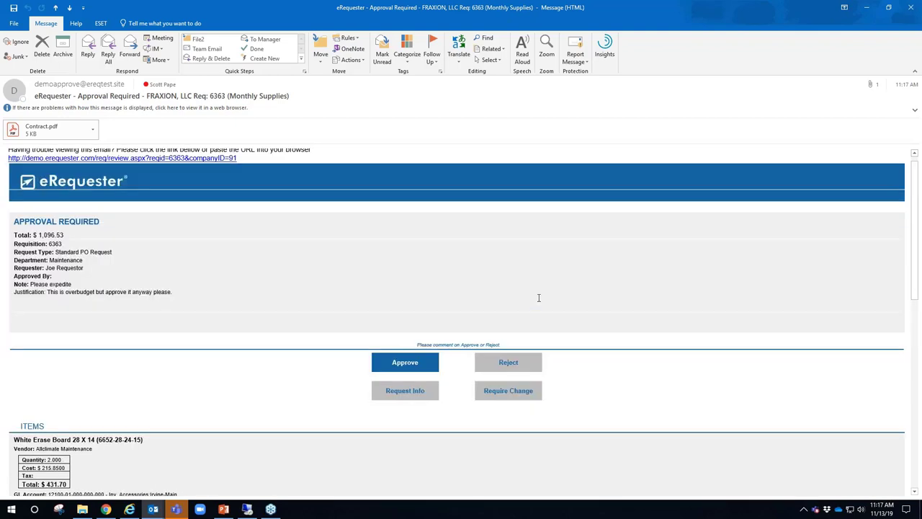
left_click(101, 169)
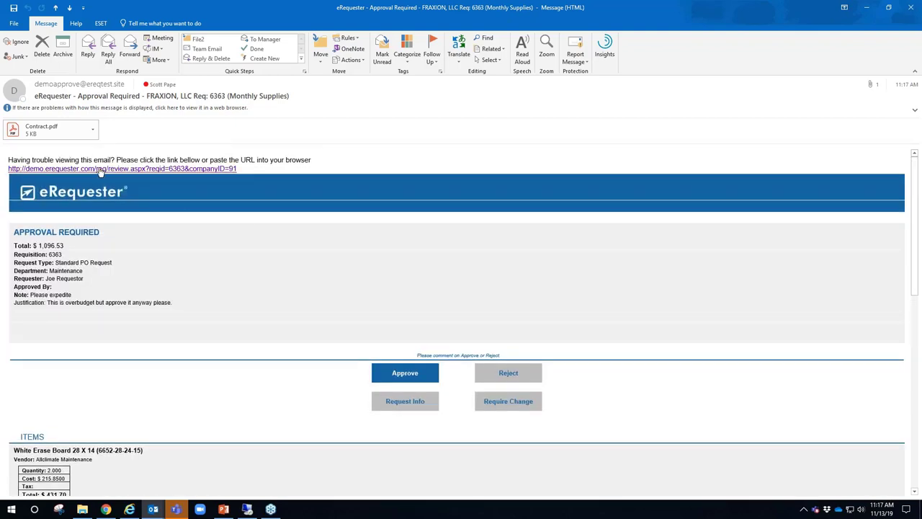
Sign in to eRequester with the manager's username and password.
type("b")
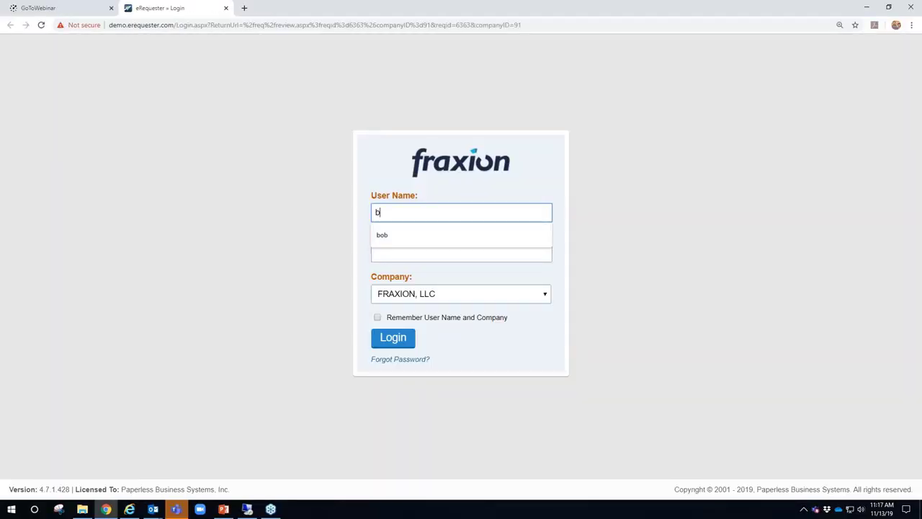
type("ob")
key("Tab")
type("****")
key("Return")
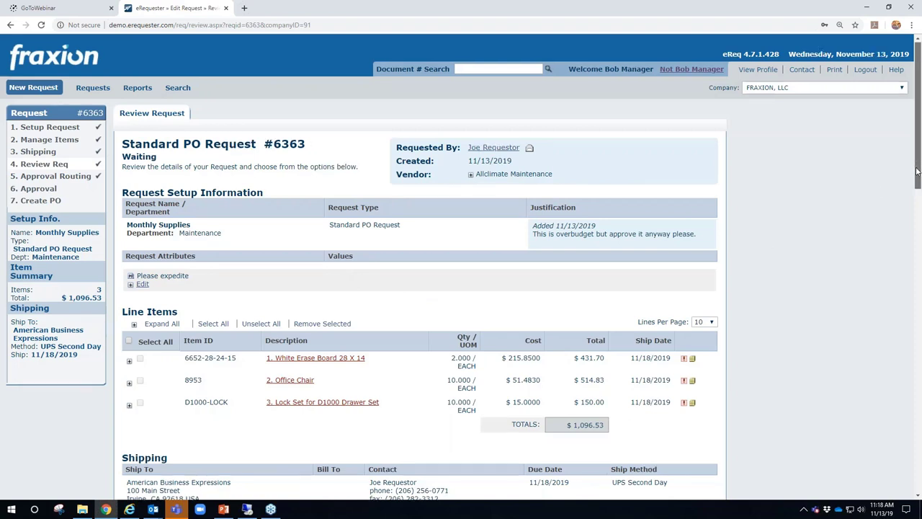
Scroll through request 6363's Review Request page down to Approval Routing.
left_click_drag(917, 167, 787, 134)
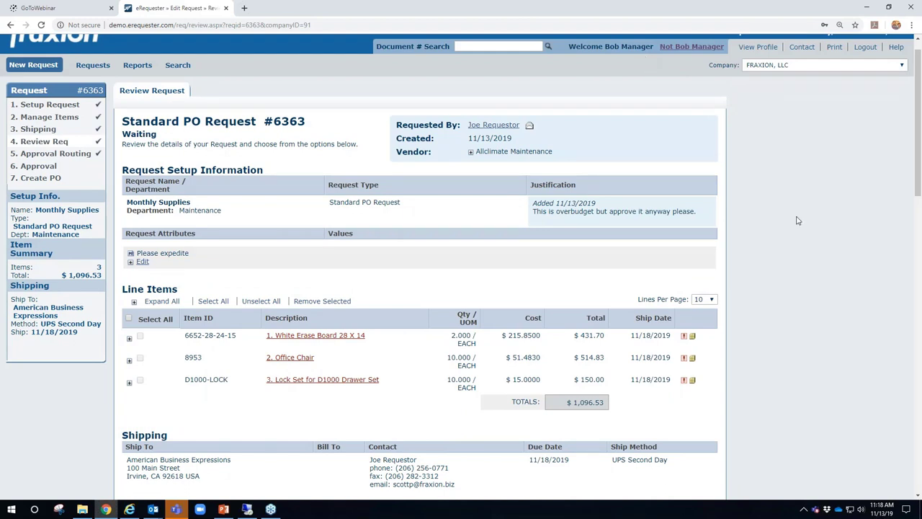
scroll(290, 102, "down", 1)
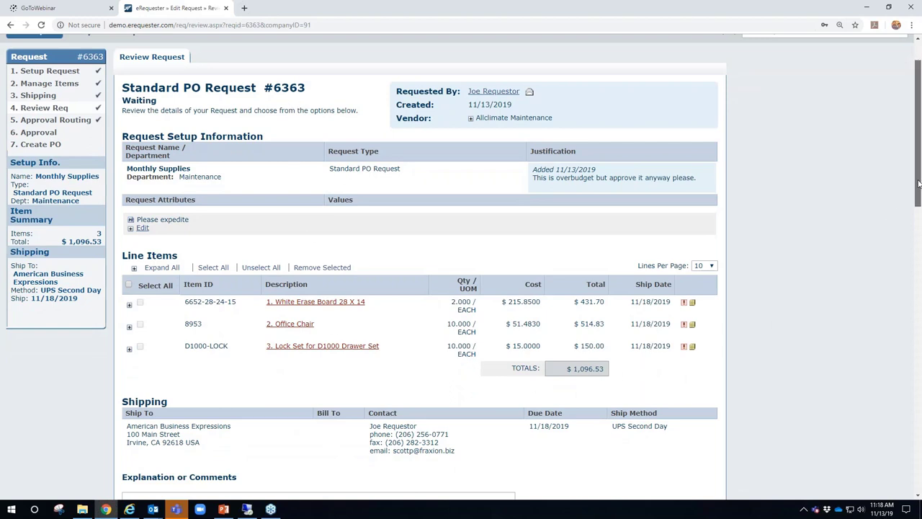
left_click_drag(919, 191, 907, 418)
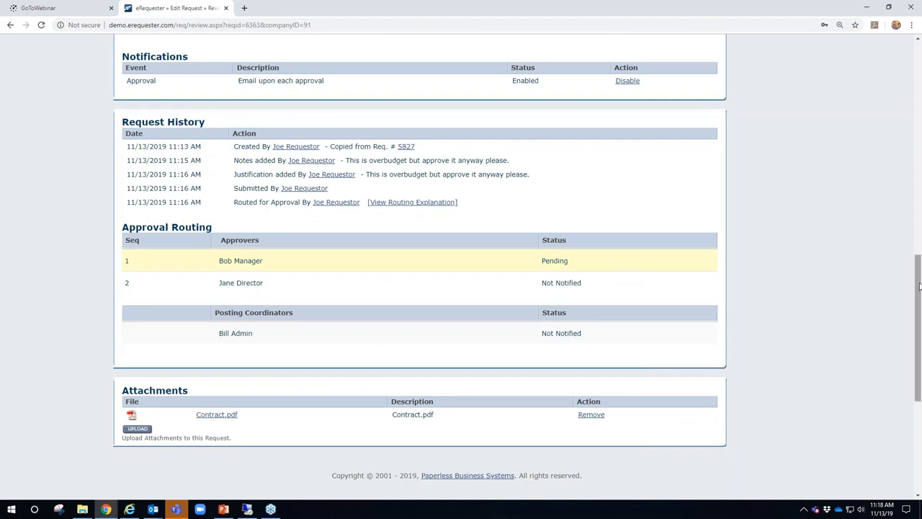
left_click_drag(918, 265, 917, 196)
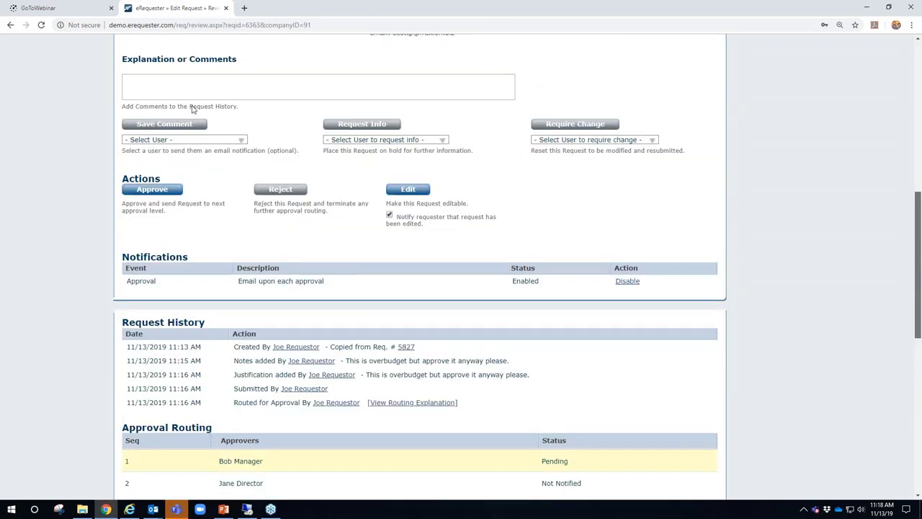
Approve request 6363 with the comment 'This is okay this time!'.
left_click(202, 92)
type("This is okay this time!")
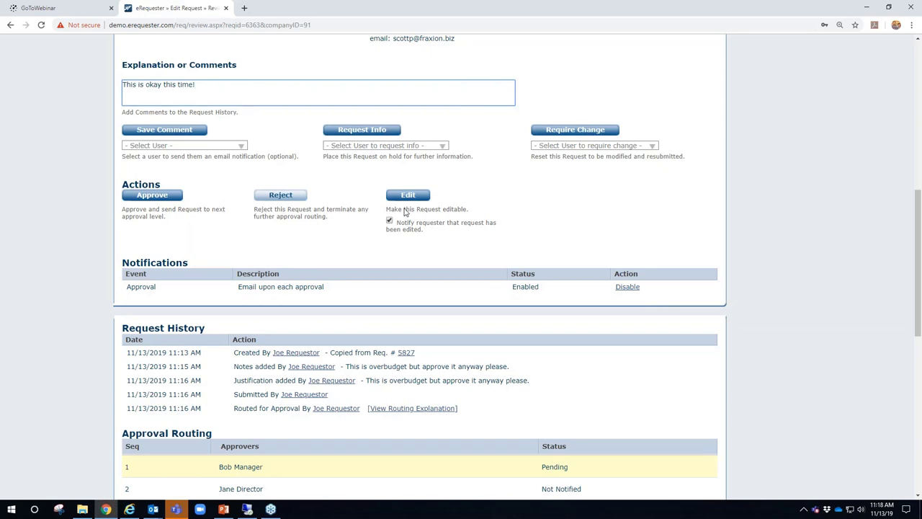
left_click(160, 203)
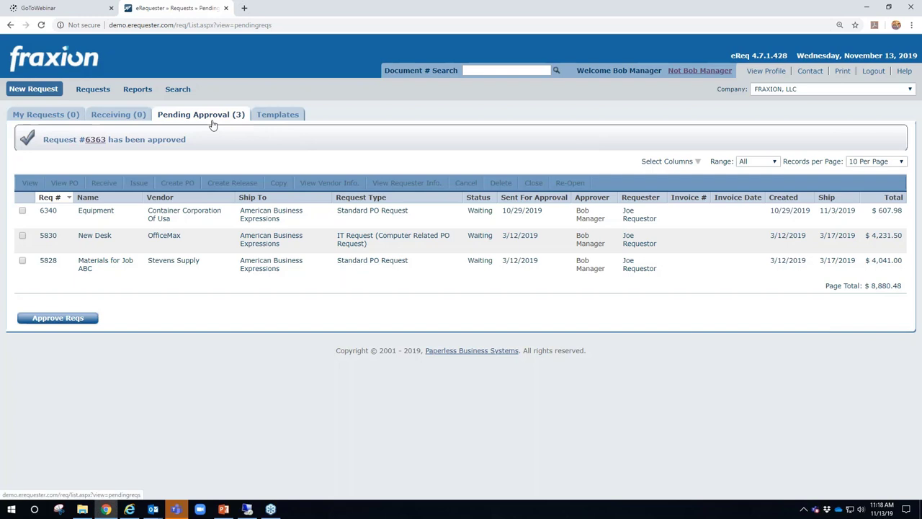
Select the remaining pending requests 6340, 5830 and 5828 in the manager's list.
left_click(137, 216)
left_click(136, 239)
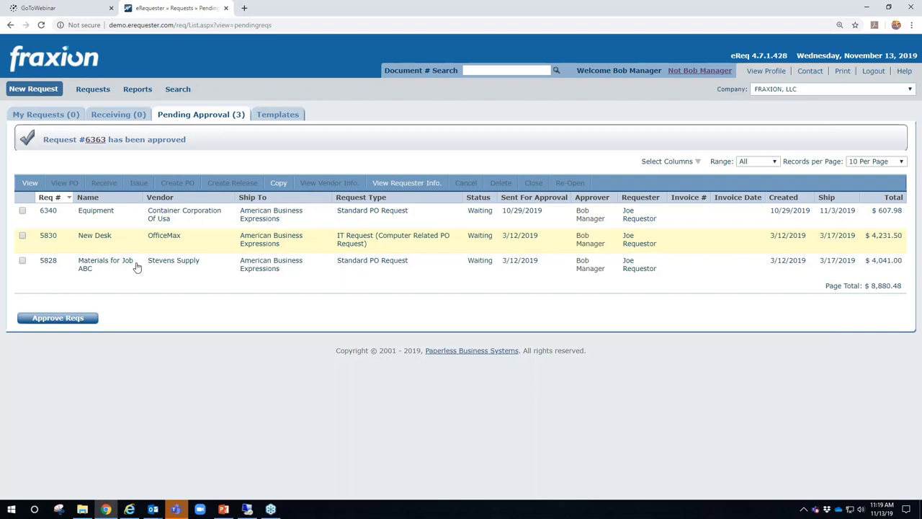
left_click(137, 268)
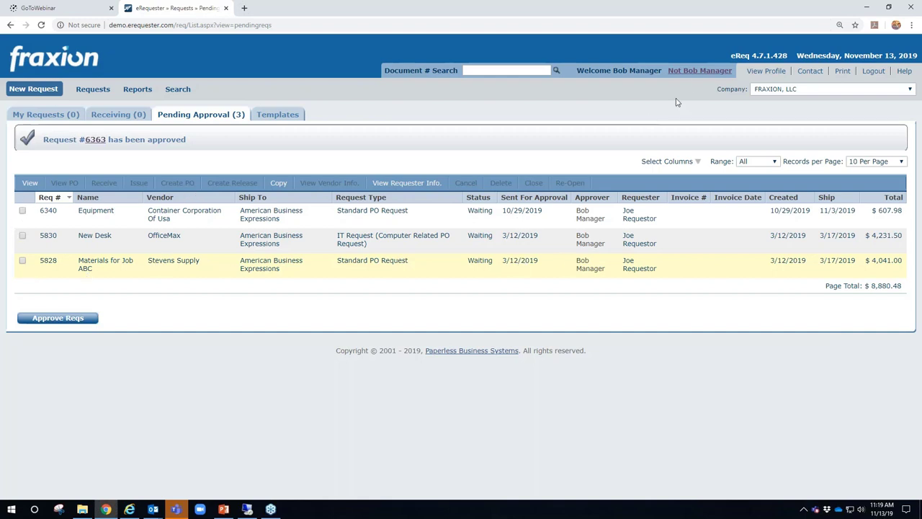
Sign out of the manager's account and sign in with the director's credentials.
left_click(690, 72)
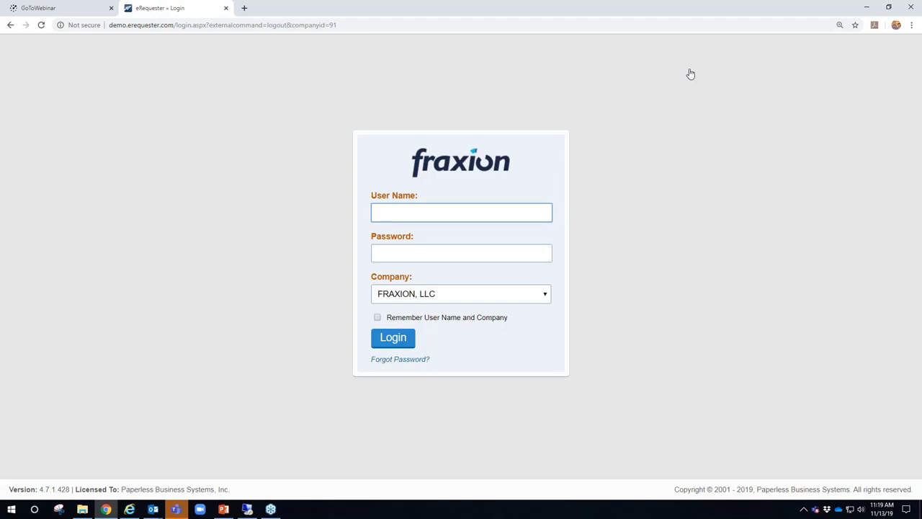
type("jane")
key("Tab")
type("•")
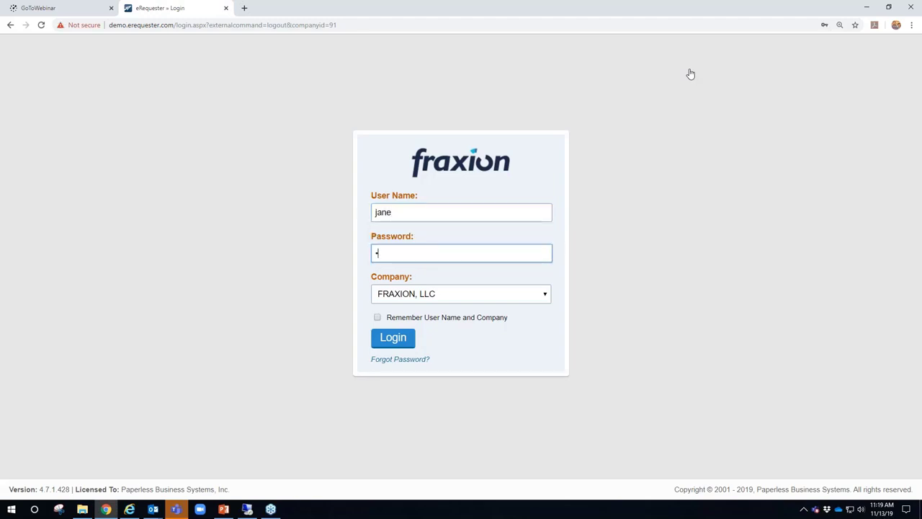
type("•••")
key("Return")
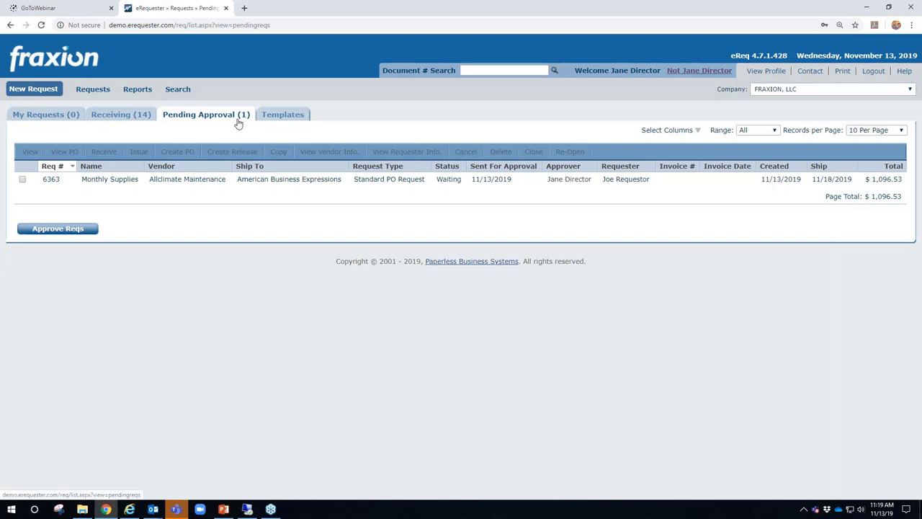
Tick request 6363, approve it with Approve Reqs, and sign out of the director's account.
left_click(22, 180)
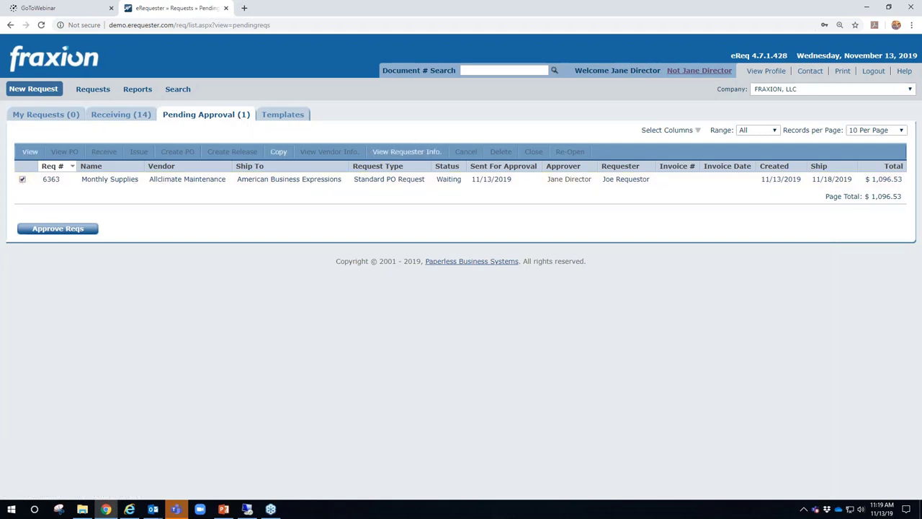
left_click(47, 230)
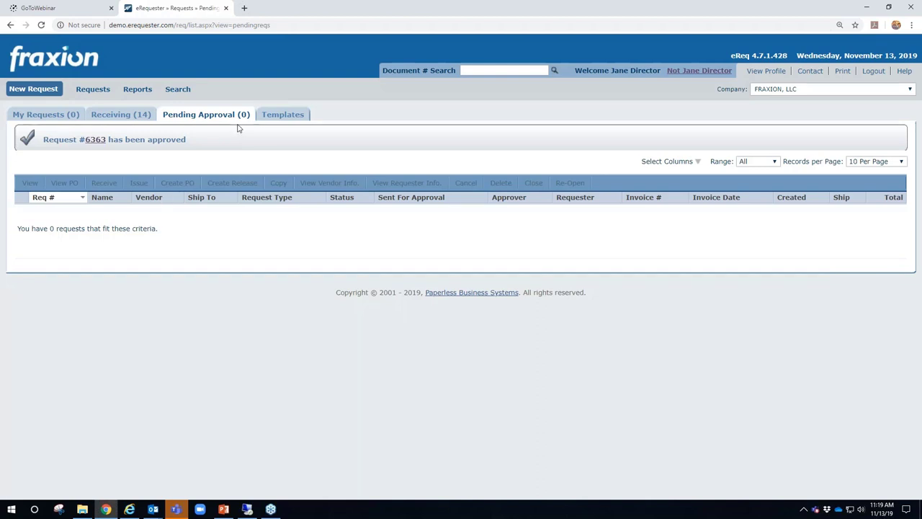
left_click(675, 72)
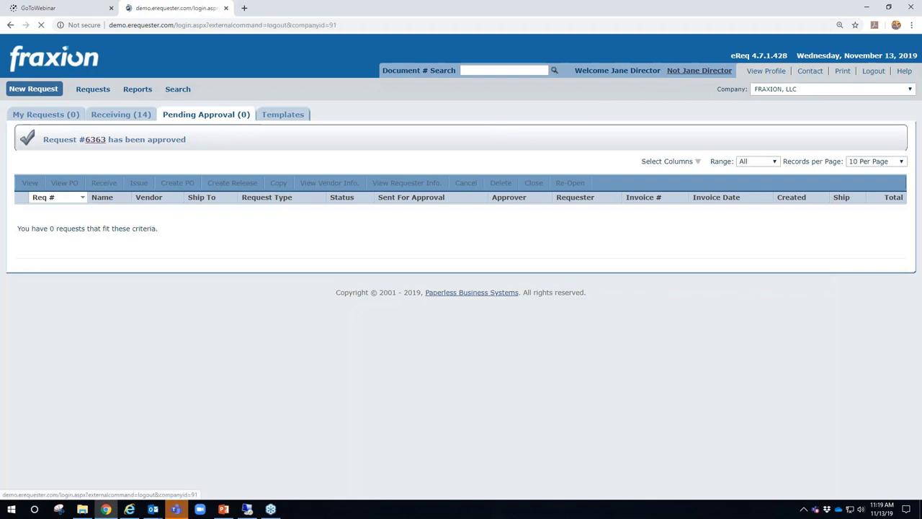
Sign in to eRequester as admin with the admin password.
type("admin")
key("Tab")
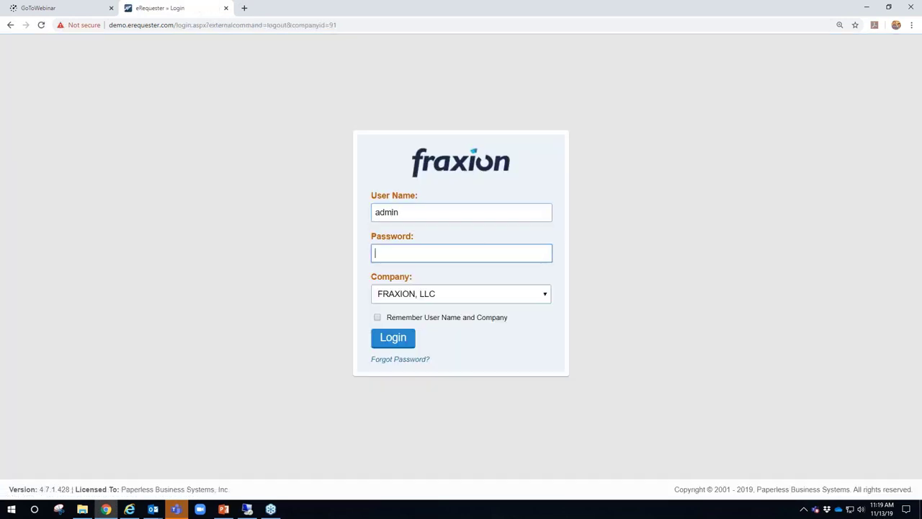
key("Return")
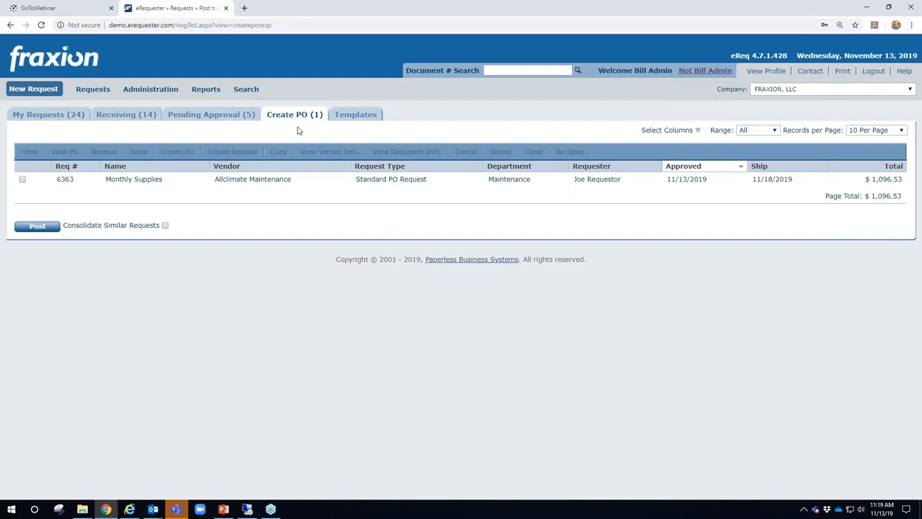
Open request 6363 from the Create PO tab and scroll through its approval history.
left_click(308, 179)
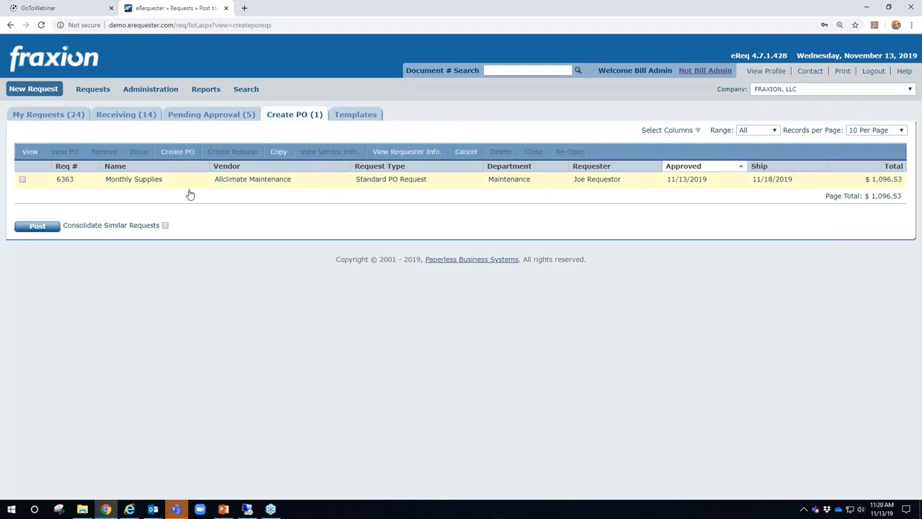
left_click(31, 154)
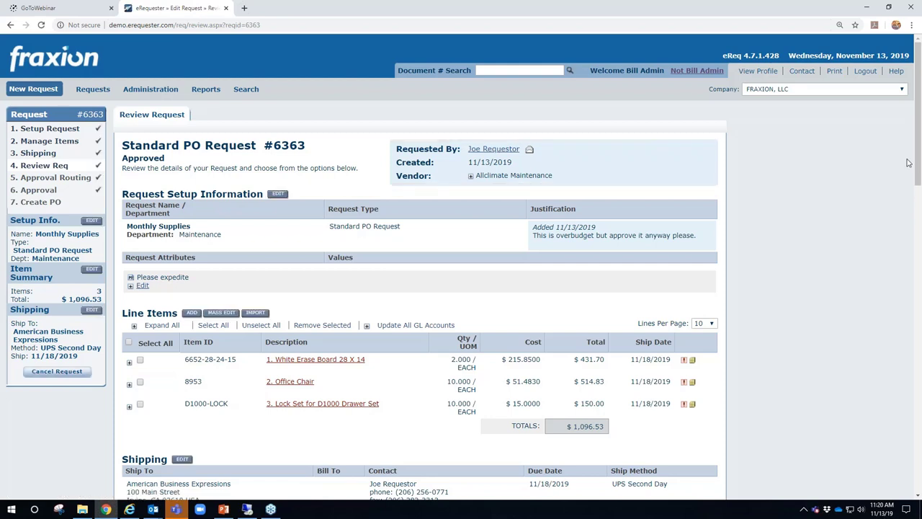
scroll(906, 187, "down", 3)
scroll(424, 352, "down", 7)
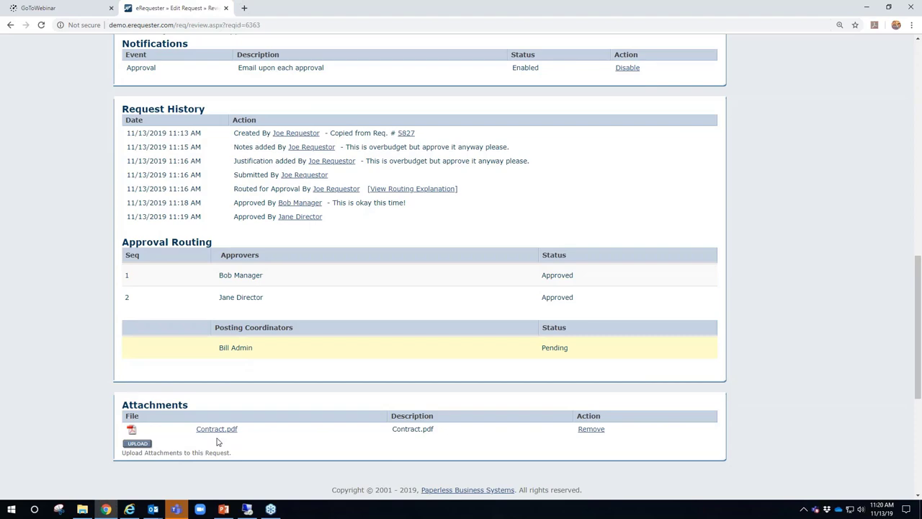
scroll(240, 221, "up", 4)
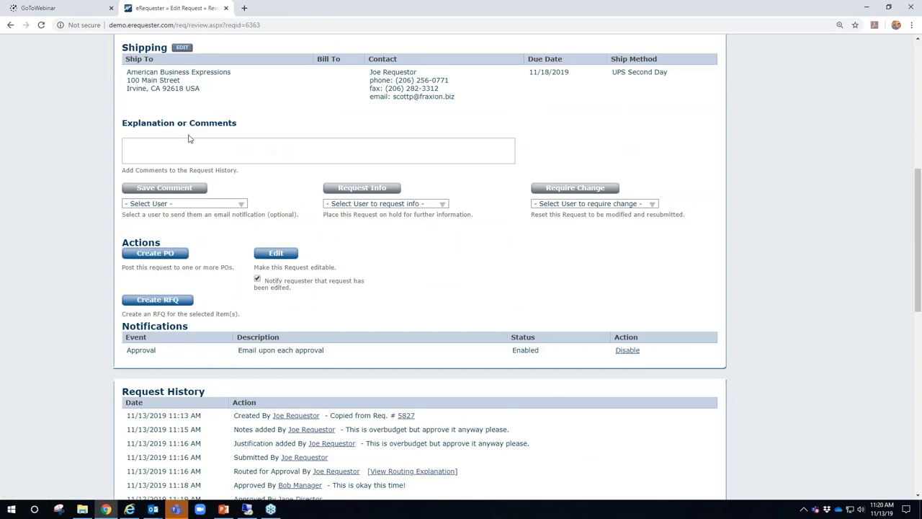
Approve request 6363 with the comment 'I am going to create the PO and place the order'.
left_click(147, 152)
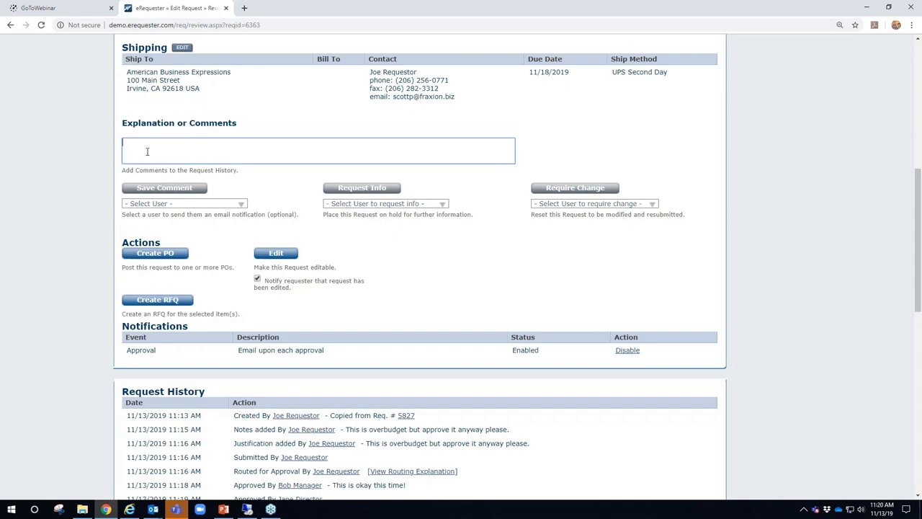
type("I am going to cr")
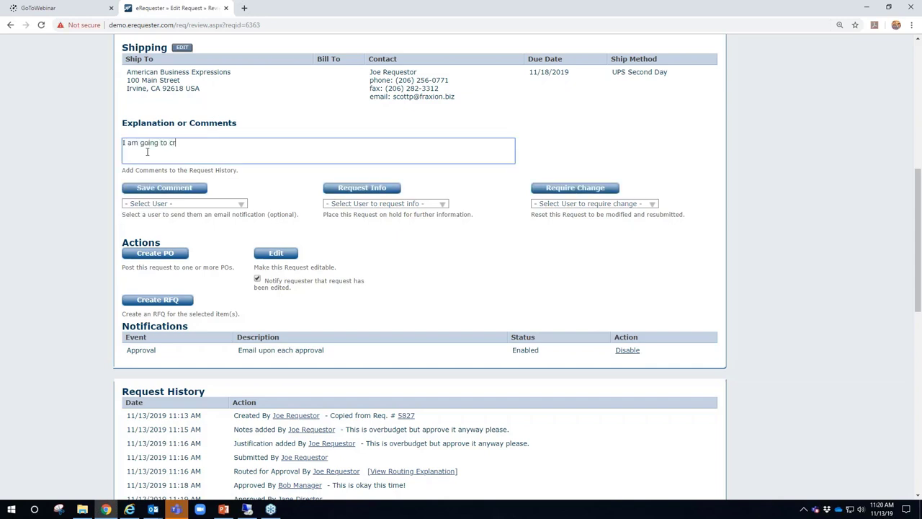
type("eate the PO and place the order")
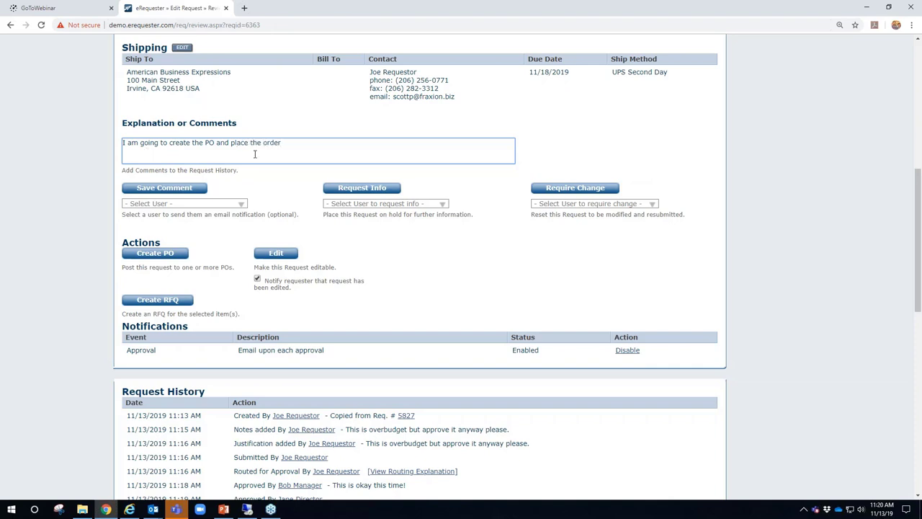
left_click(152, 254)
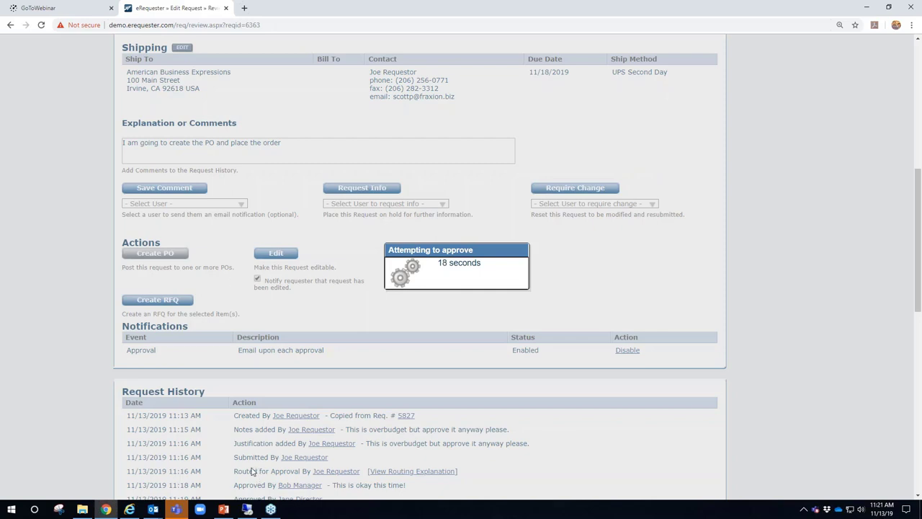
mouse_move(247, 509)
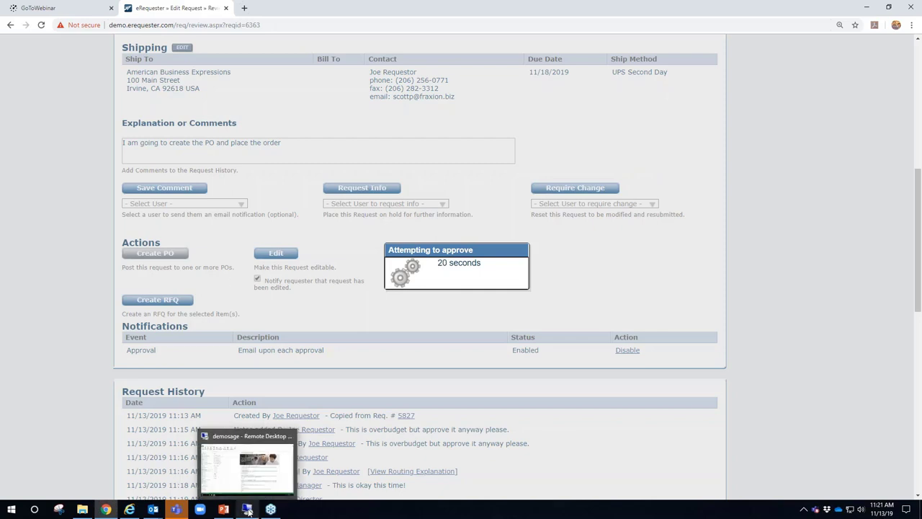
In Sage Purchase Order Entry, load PO 0000063 from the lookup sorted newest date first.
left_click(247, 509)
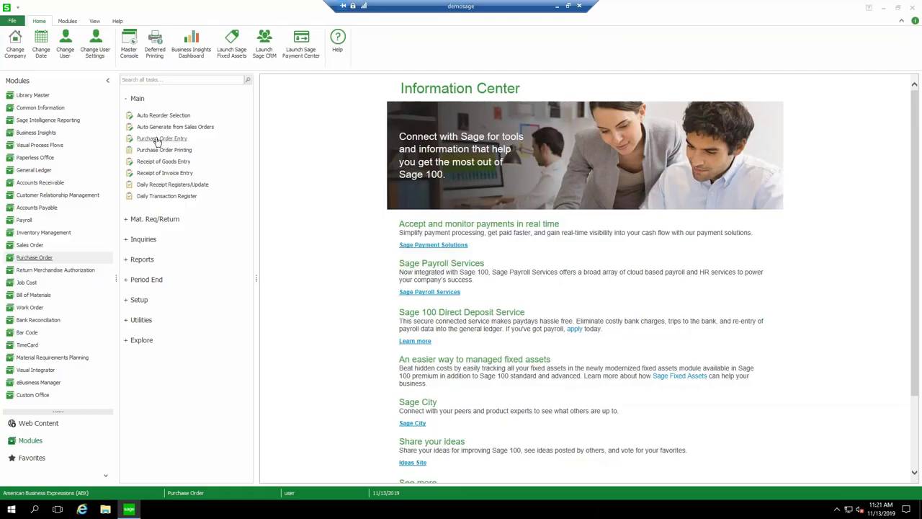
left_click(157, 140)
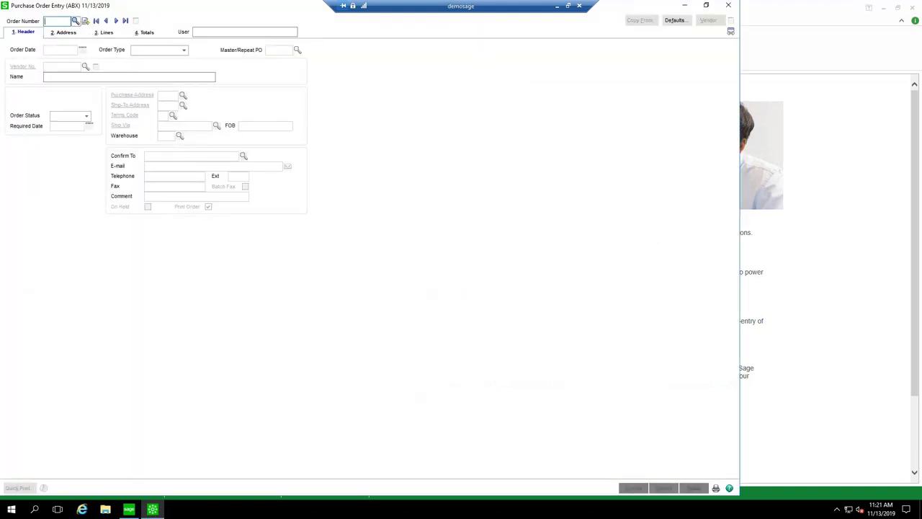
left_click(75, 21)
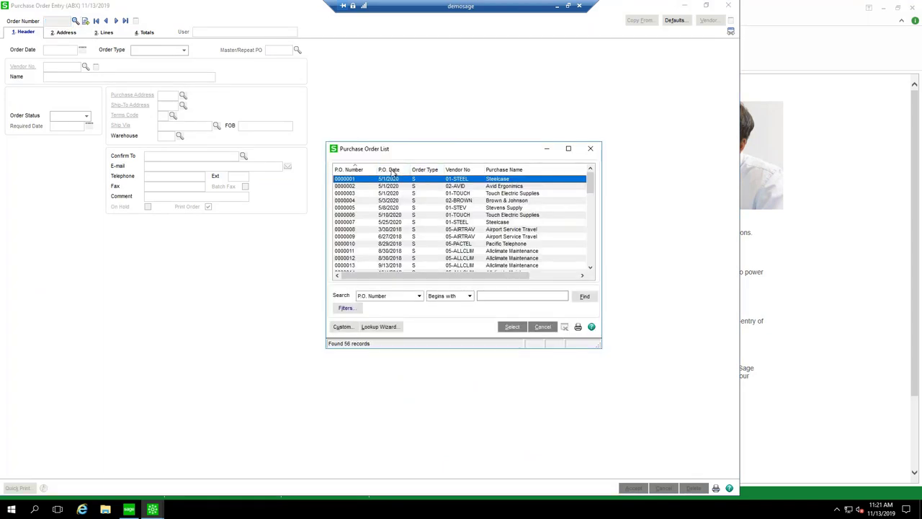
left_click(393, 171)
left_click(393, 171)
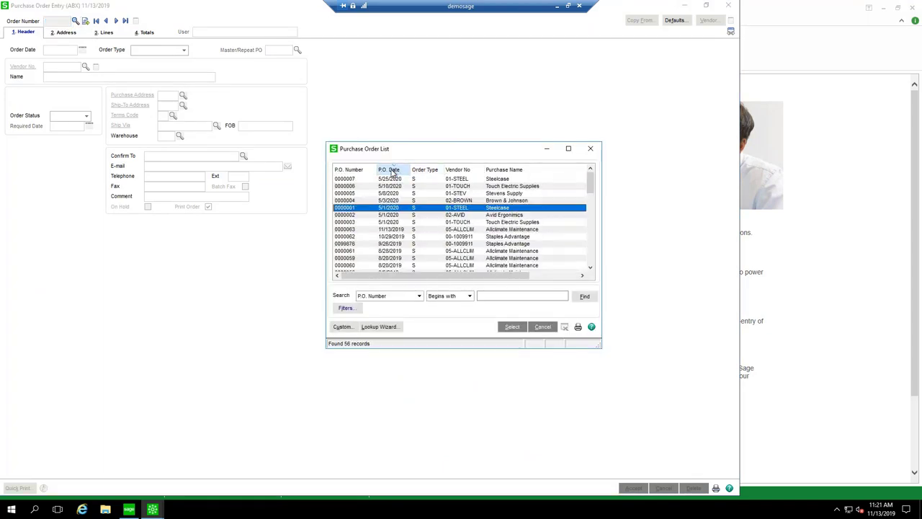
left_click(407, 230)
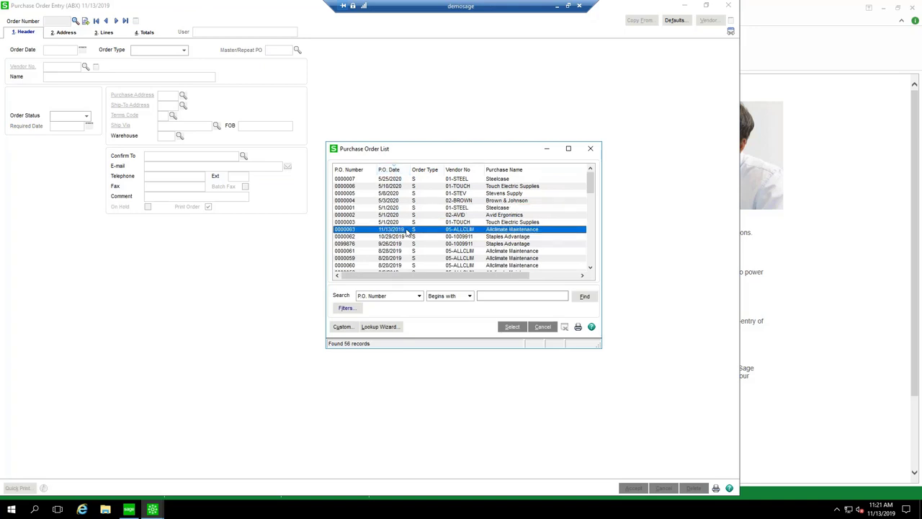
double_click(407, 232)
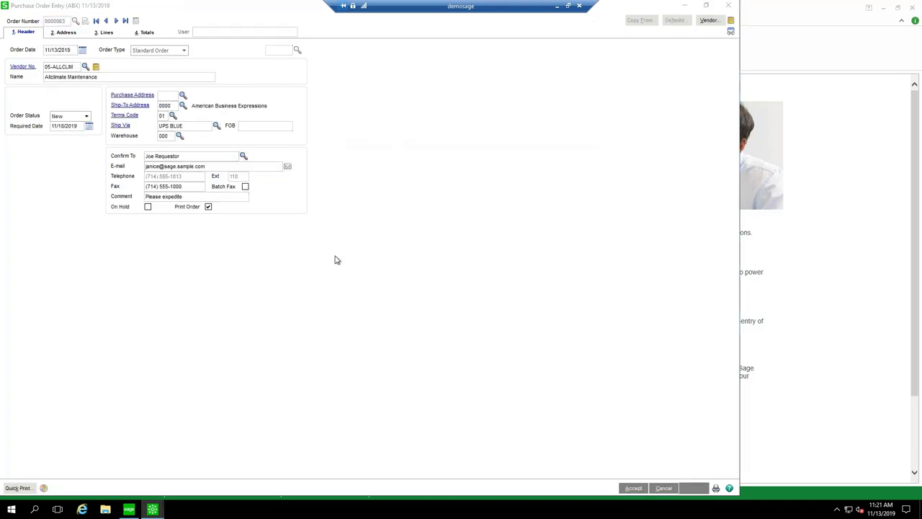
Dismiss the Vendor Memo, check the PO's three line items, and minimize Remote Desktop.
left_click(538, 346)
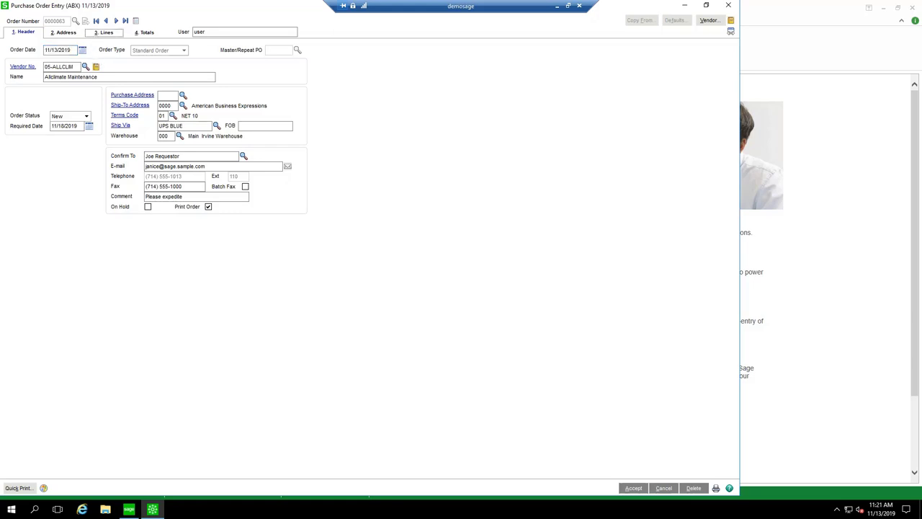
left_click(104, 33)
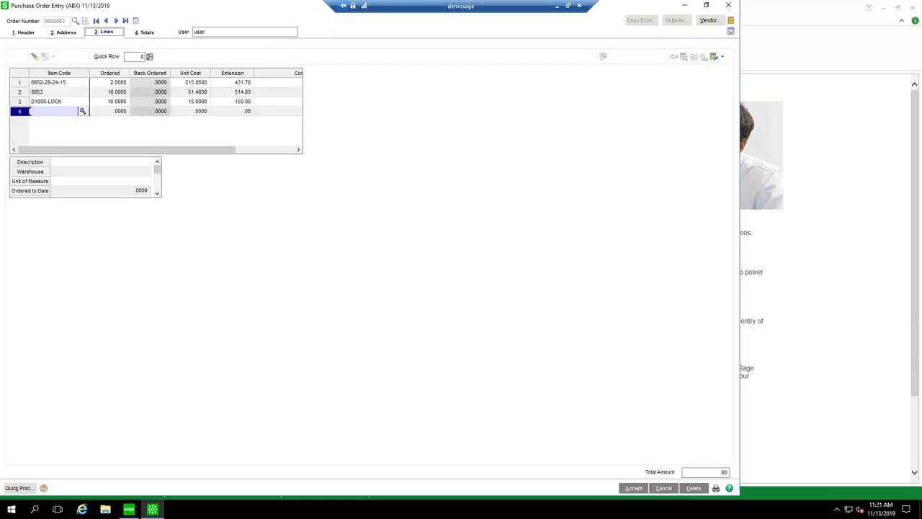
left_click(73, 82)
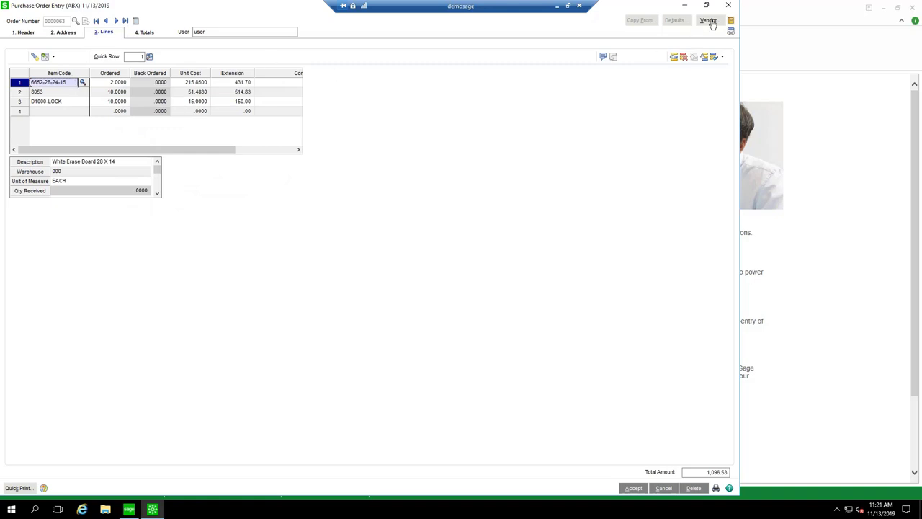
left_click(559, 7)
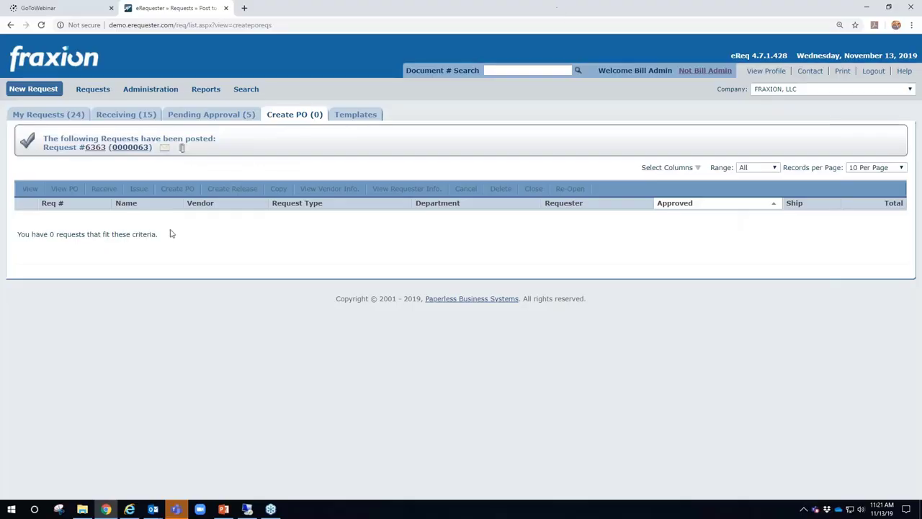
Open request 6363's purchase order view full-screen, then return to the eRequester login.
left_click(130, 147)
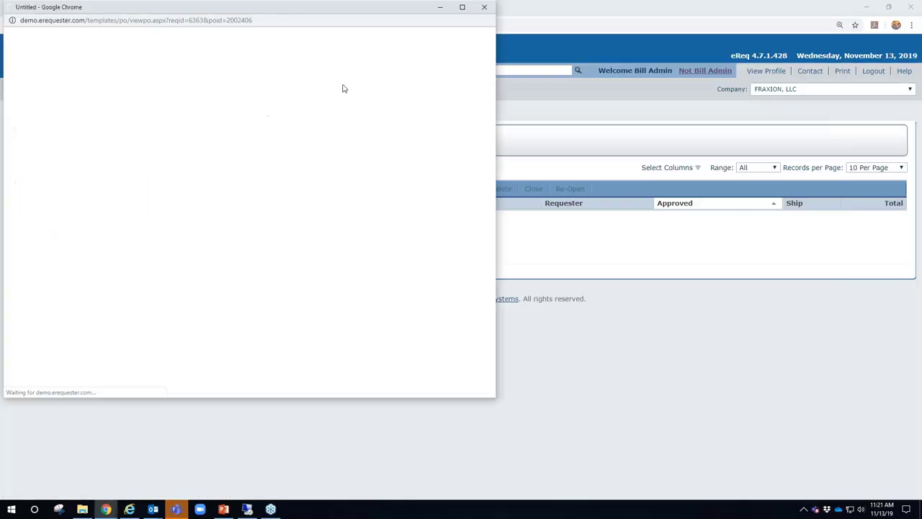
left_click(463, 8)
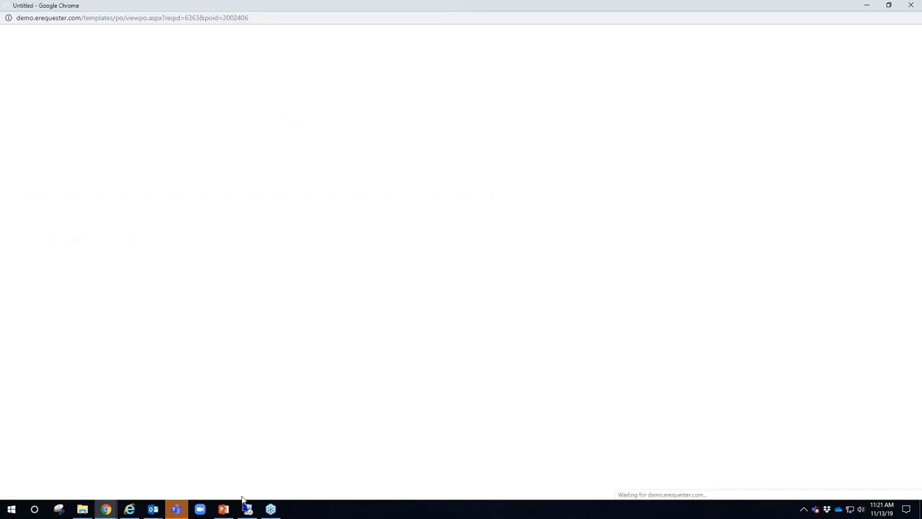
left_click(128, 511)
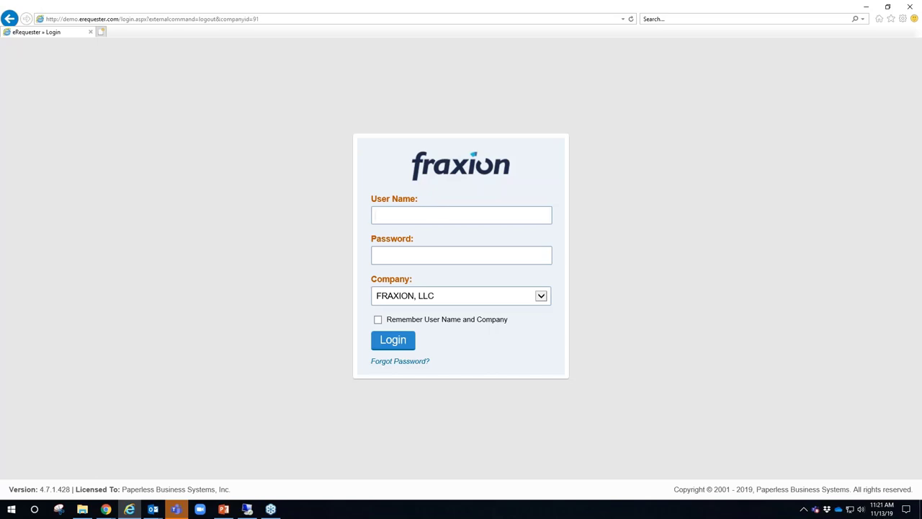
Sign in as admin and show the Receiving list with PO 0000063 Posted.
type("admin")
key("Tab")
key("Return")
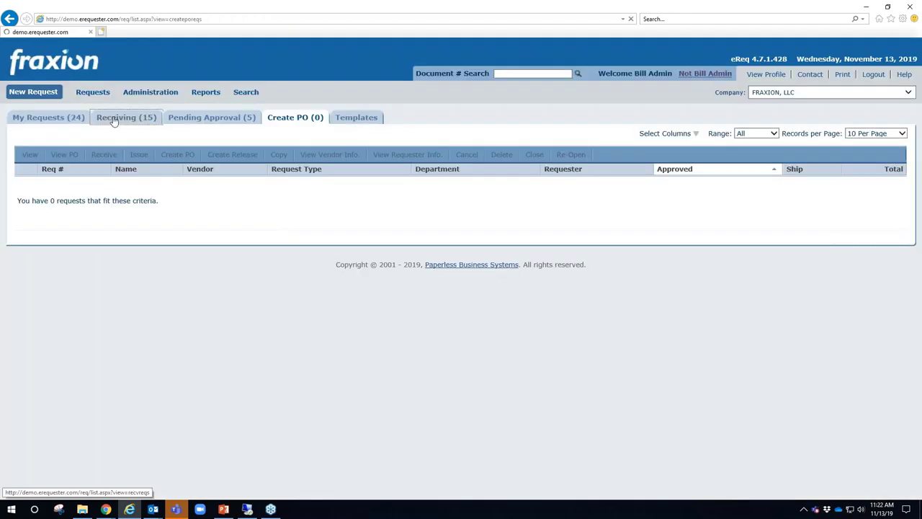
left_click(113, 120)
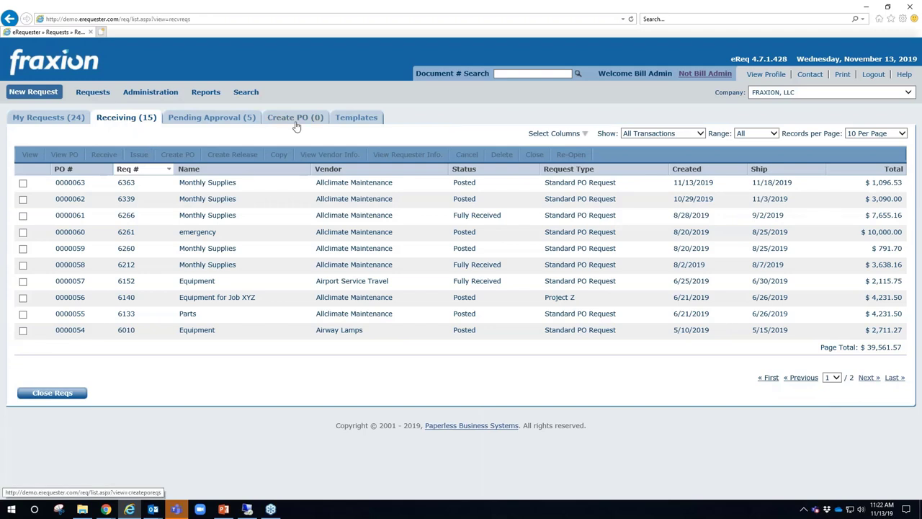
View PO 0000063 from Receiving, close Sage's Purchase Order Entry, and reopen request 6363 for review.
left_click(88, 187)
left_click(64, 155)
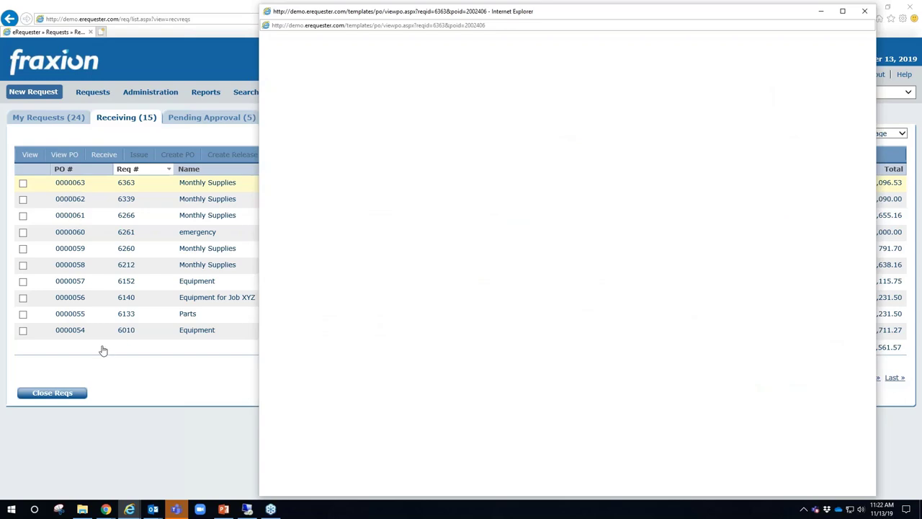
left_click(247, 510)
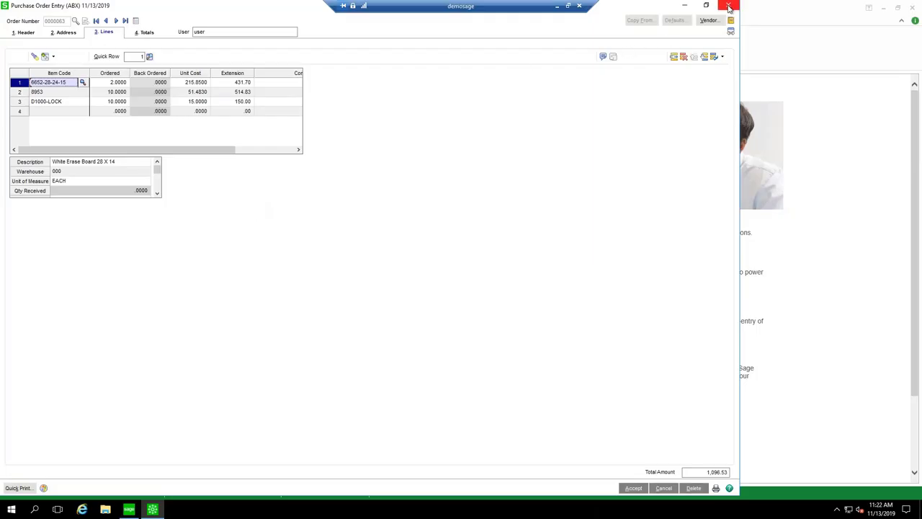
left_click(728, 6)
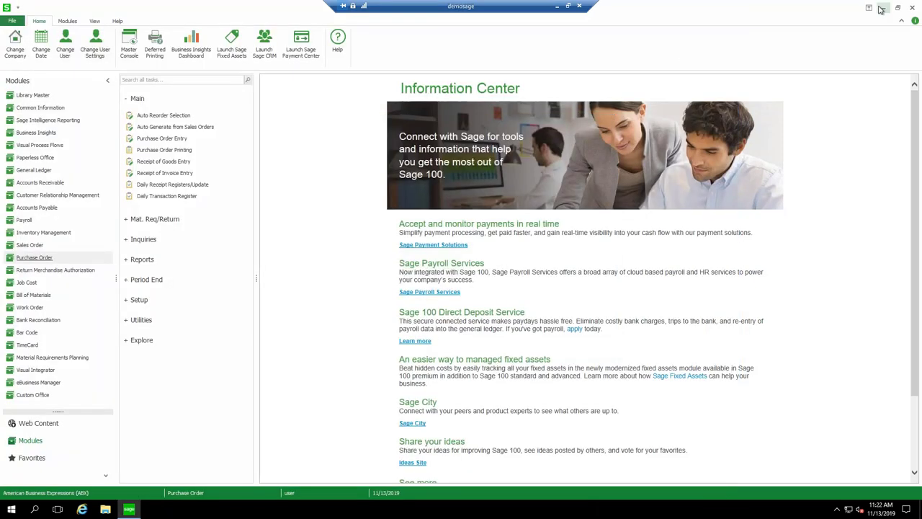
left_click(882, 8)
left_click(557, 6)
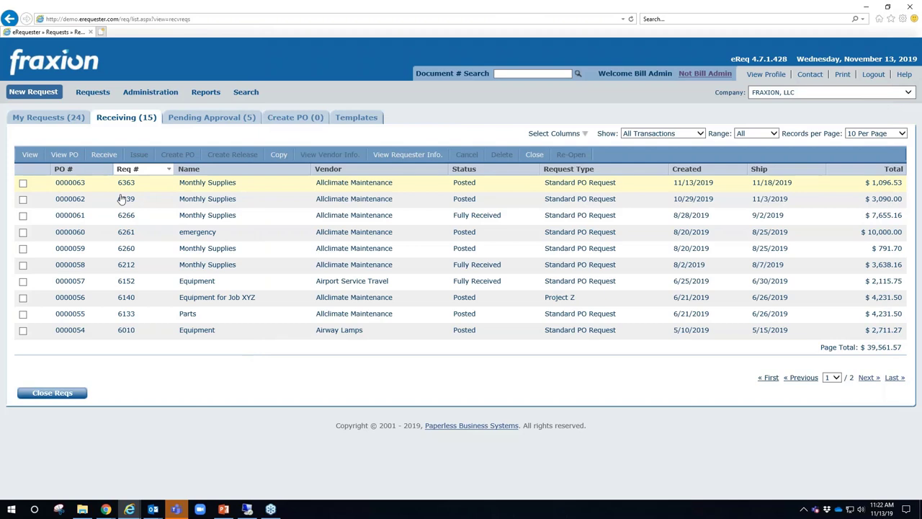
left_click(29, 155)
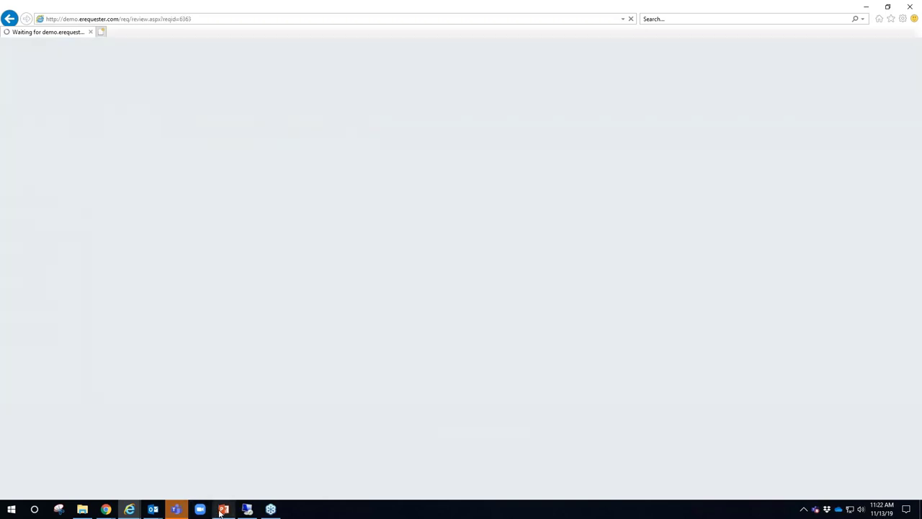
Bring up the certipro 'Automated Inventory Cycle Count' deck in PowerPoint and play it from the first slide.
left_click(220, 512)
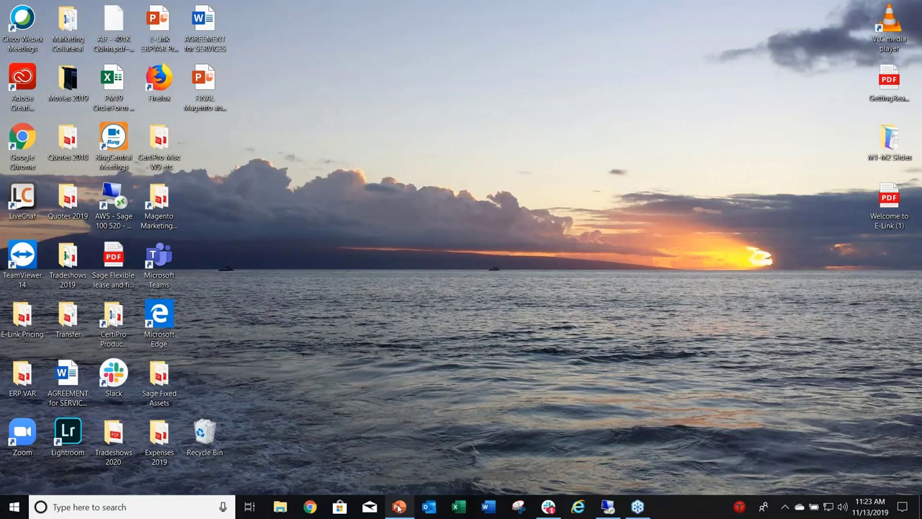
left_click(398, 506)
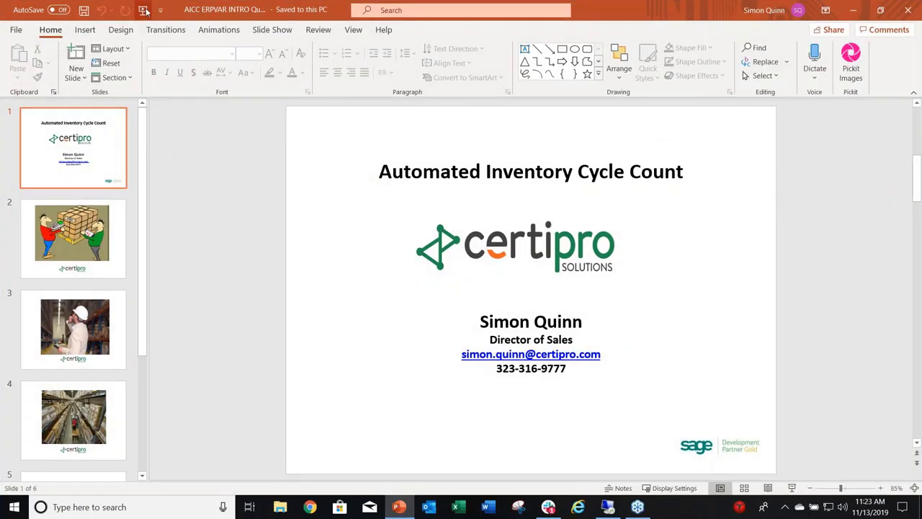
left_click(144, 10)
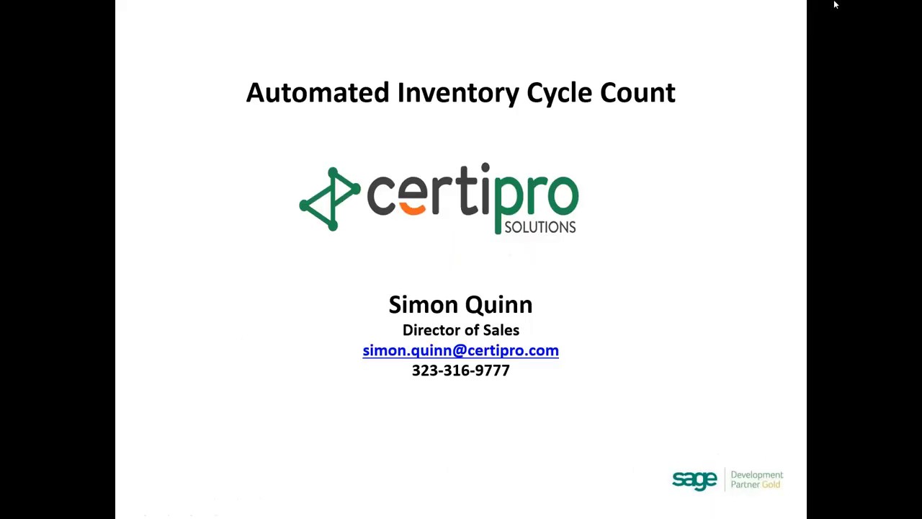
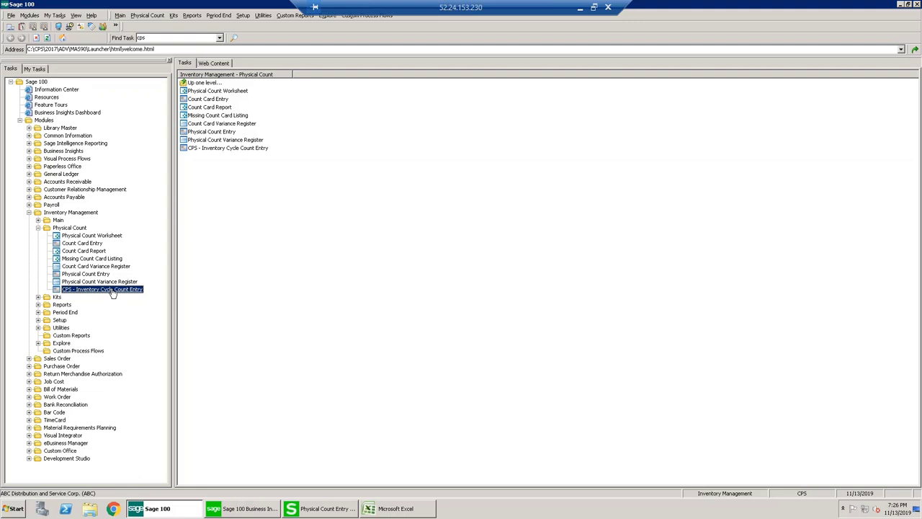
Launch CPS - Inventory Cycle Count Entry from the Physical Count task tree.
double_click(112, 291)
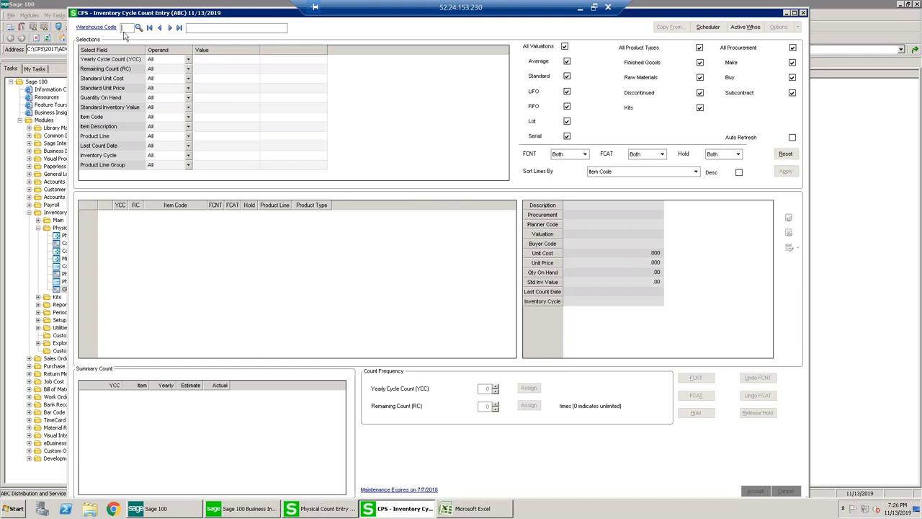
Enter warehouse code 000 to load the Central Warehouse cycle count items.
left_click(129, 27)
type("000")
key("Tab")
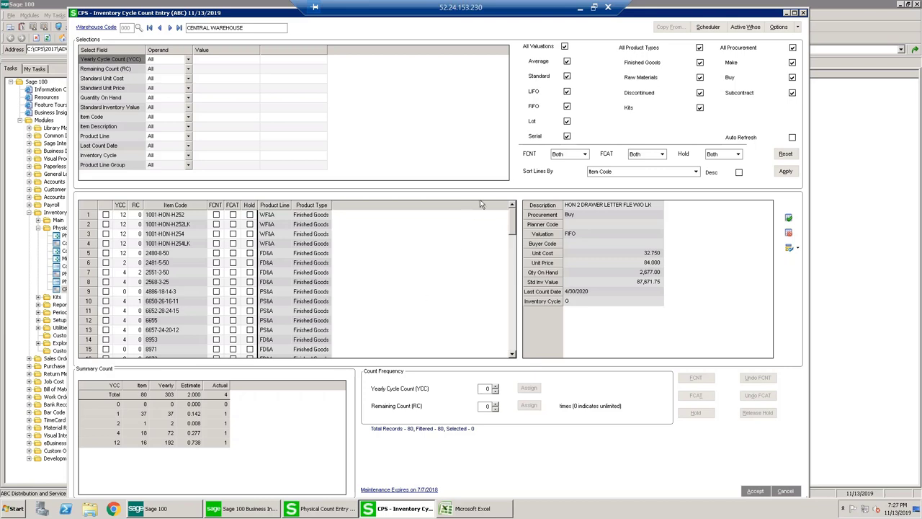
Enable Auto Refresh, then toggle Finished Goods off and back on to test it.
left_click(793, 138)
left_click(700, 64)
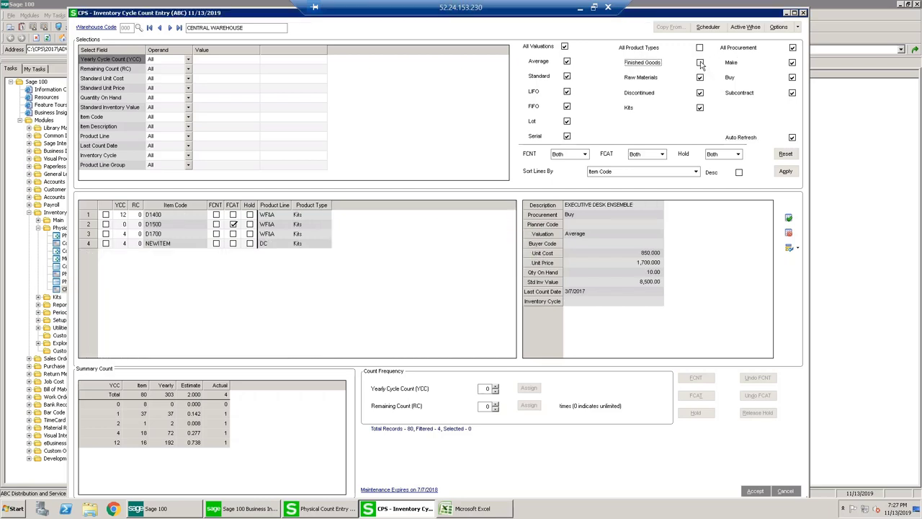
left_click(700, 63)
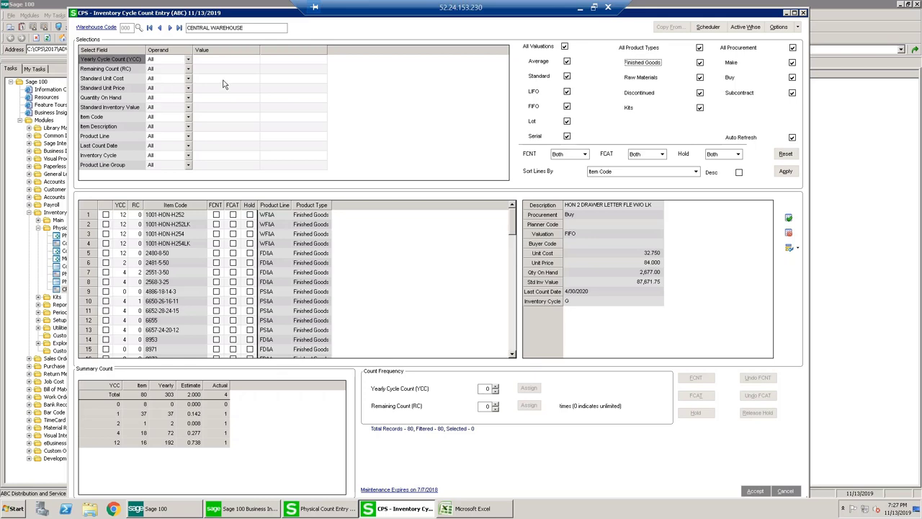
Filter the item list to Standard Unit Price greater than 1000.
left_click(188, 88)
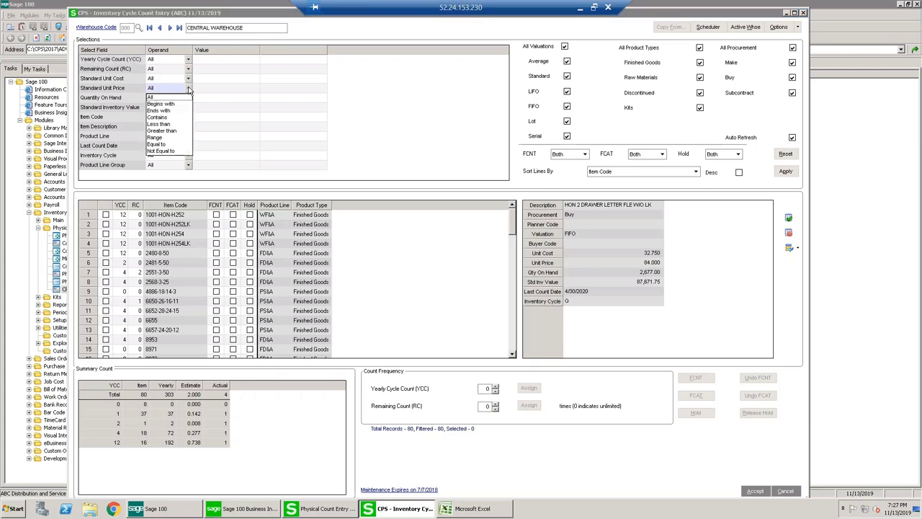
left_click(161, 131)
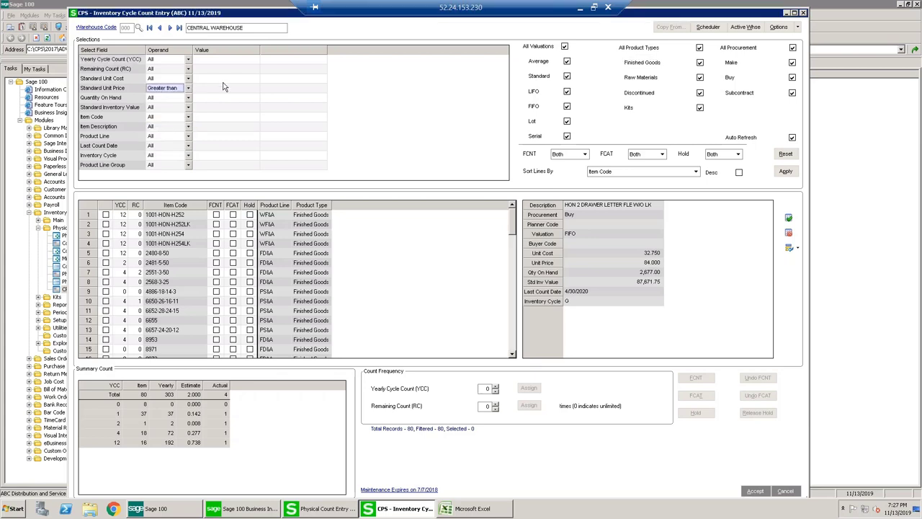
left_click(222, 88)
type("1000")
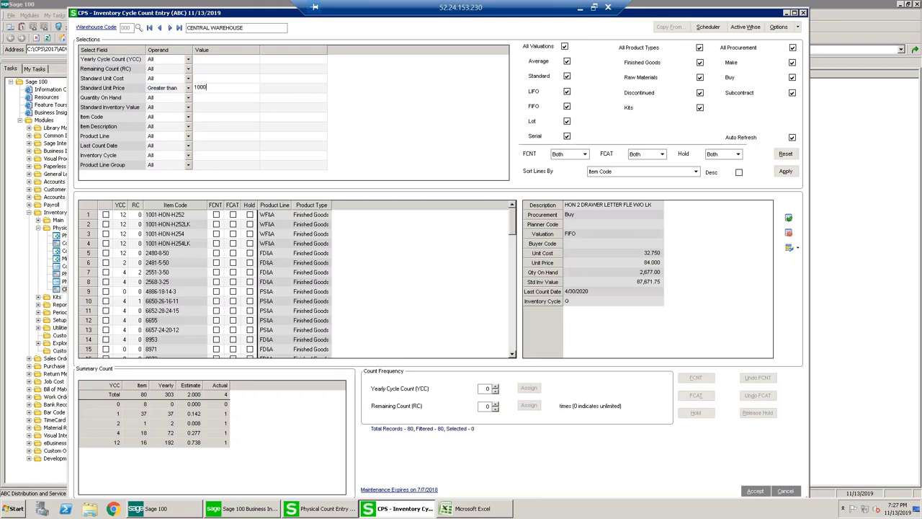
key("Tab")
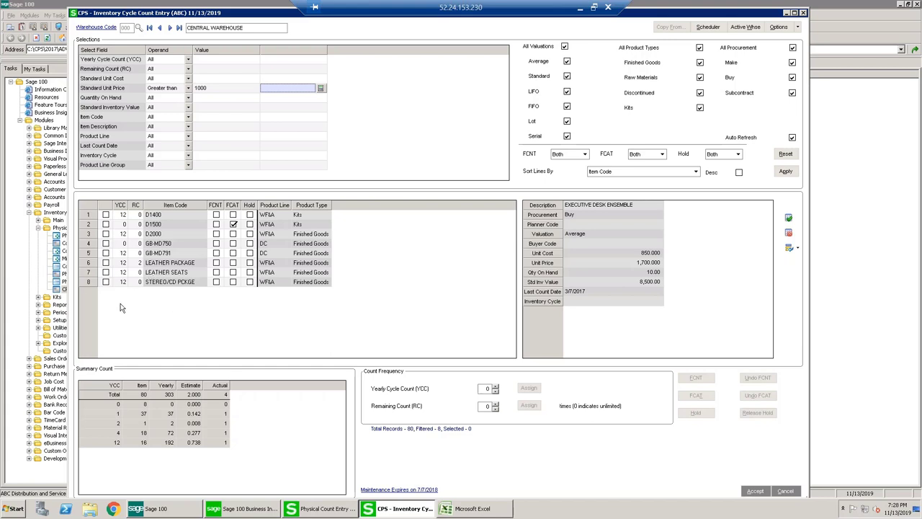
Select all eight filtered items and assign them a yearly cycle count of 12.
left_click(90, 211)
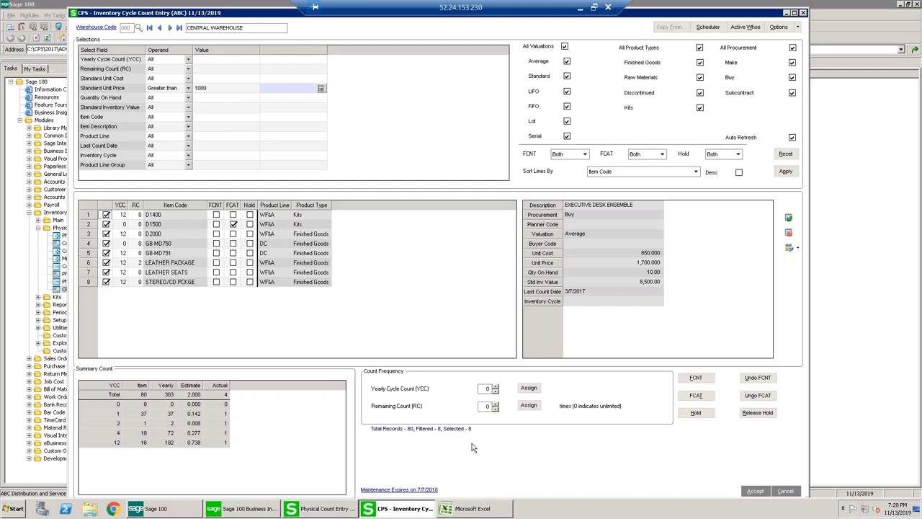
left_click(495, 388)
type("6")
left_click(494, 386)
left_click(494, 386)
left_click(494, 387)
left_click(529, 388)
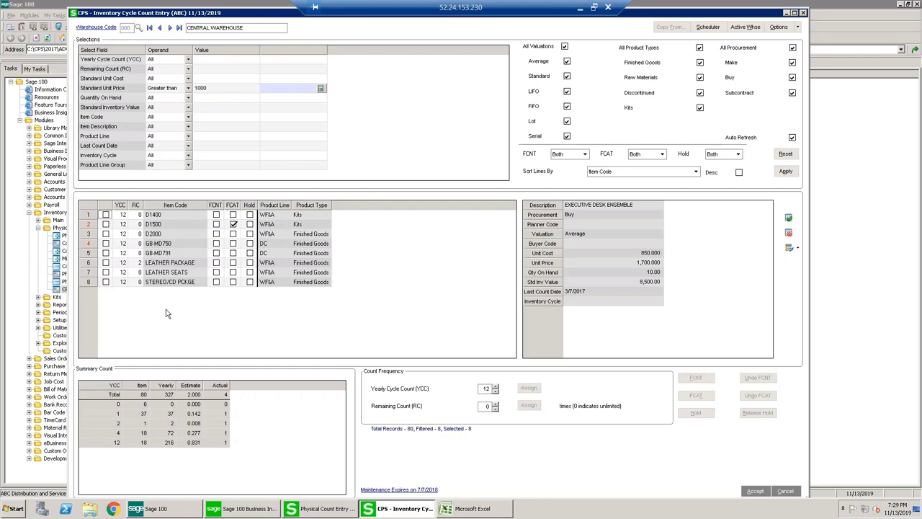
right_click(160, 245)
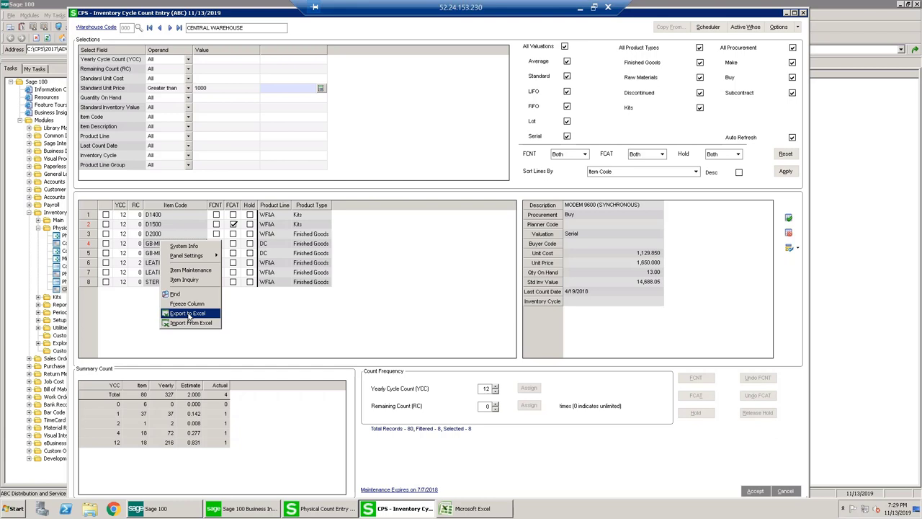
left_click(133, 315)
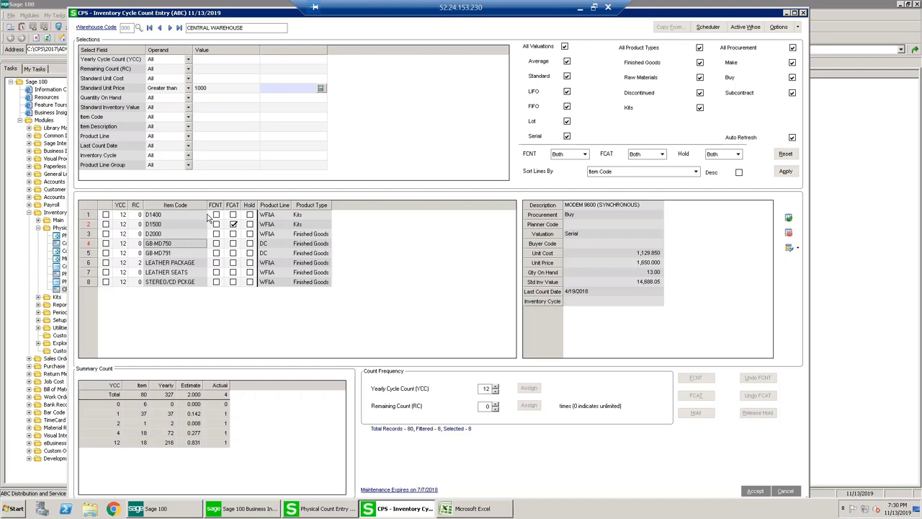
Tick the FCNT forced-count checkbox for item D1400 on row 1.
left_click(216, 215)
left_click(216, 215)
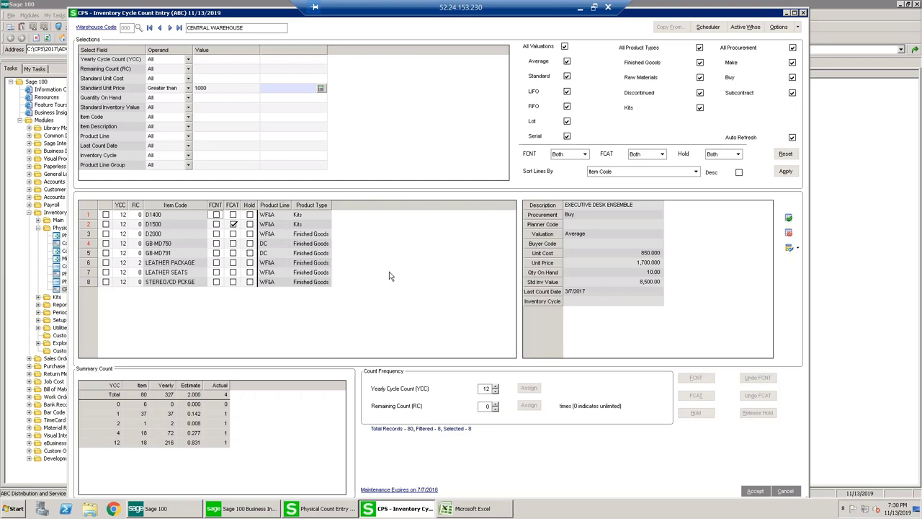
left_click(708, 28)
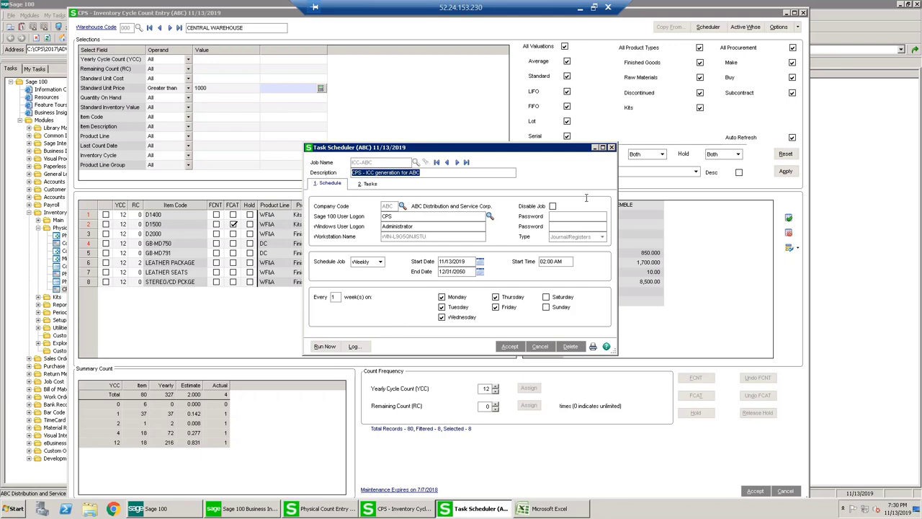
left_click(611, 150)
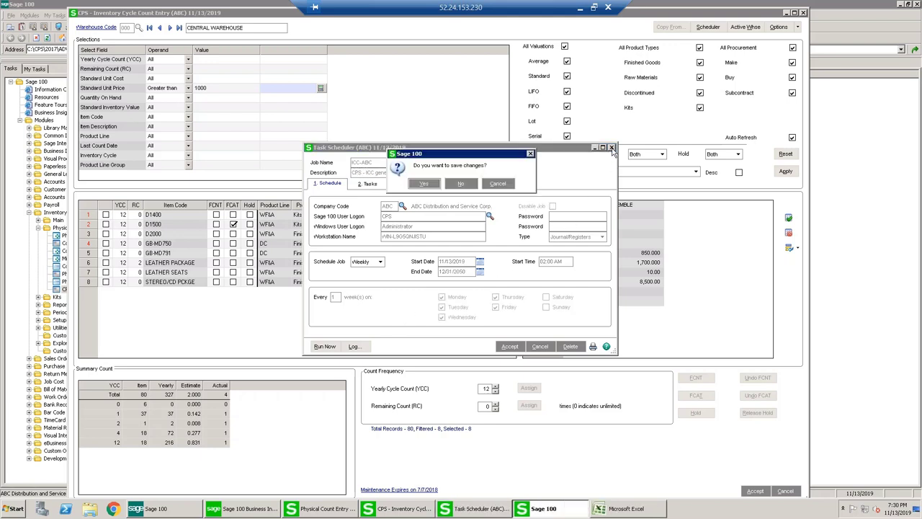
left_click(462, 183)
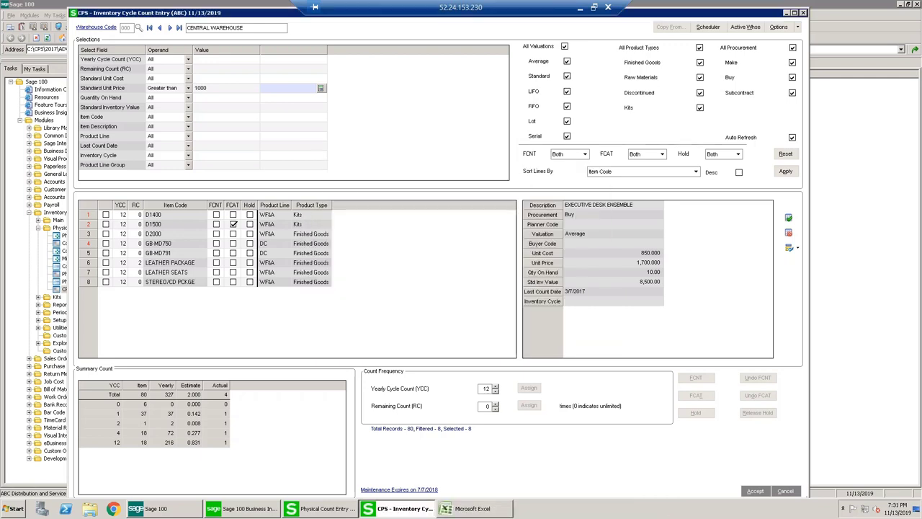
Check the Active Warehouse Code List, then review and close the cycle count Options.
left_click(744, 27)
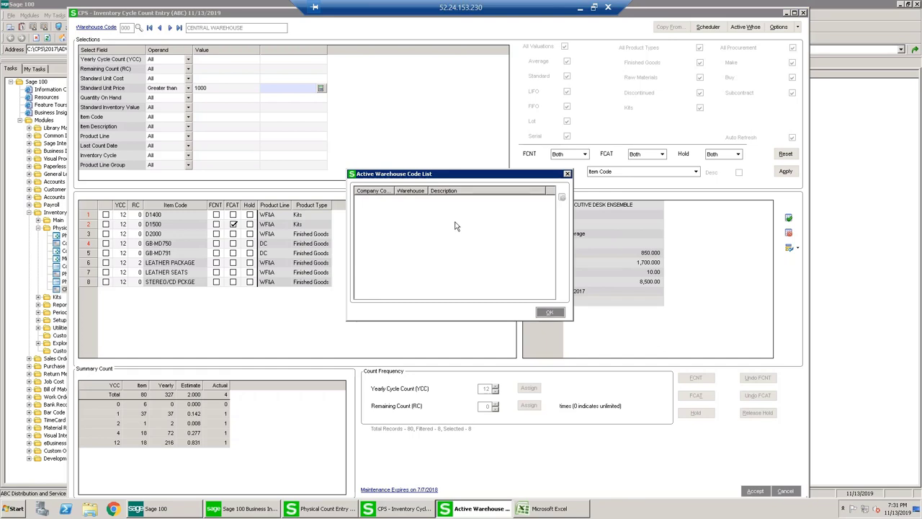
left_click(567, 174)
left_click(778, 28)
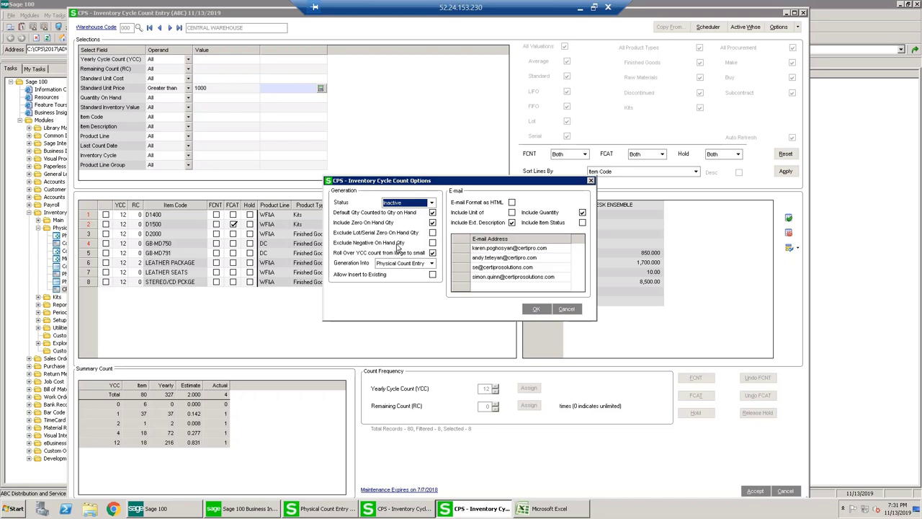
left_click(591, 180)
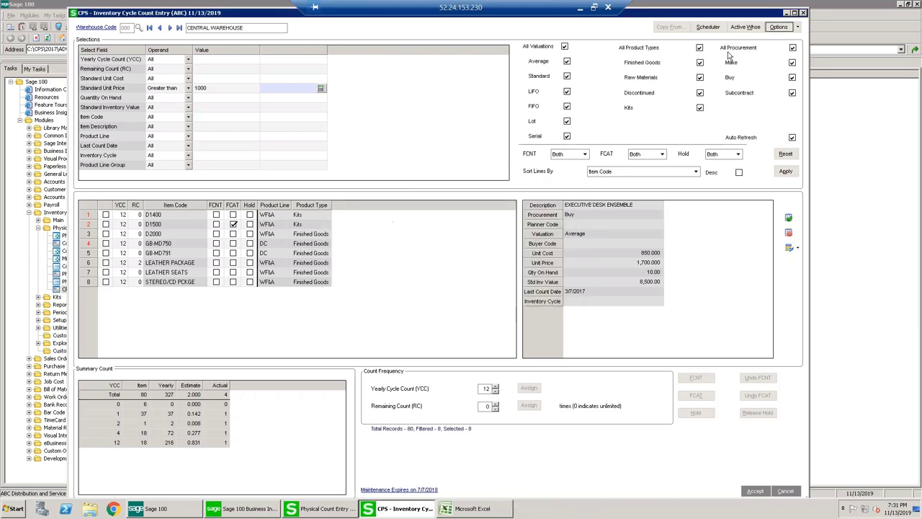
left_click(801, 28)
left_click(793, 36)
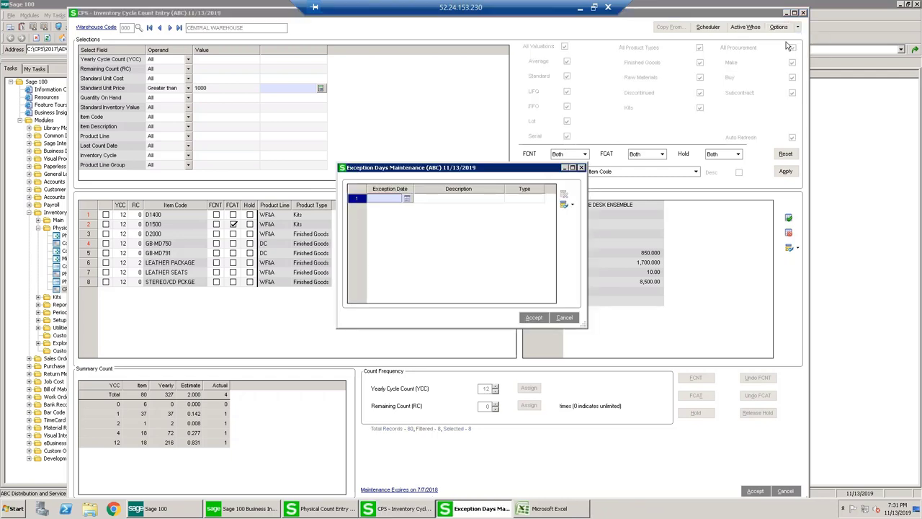
left_click(407, 199)
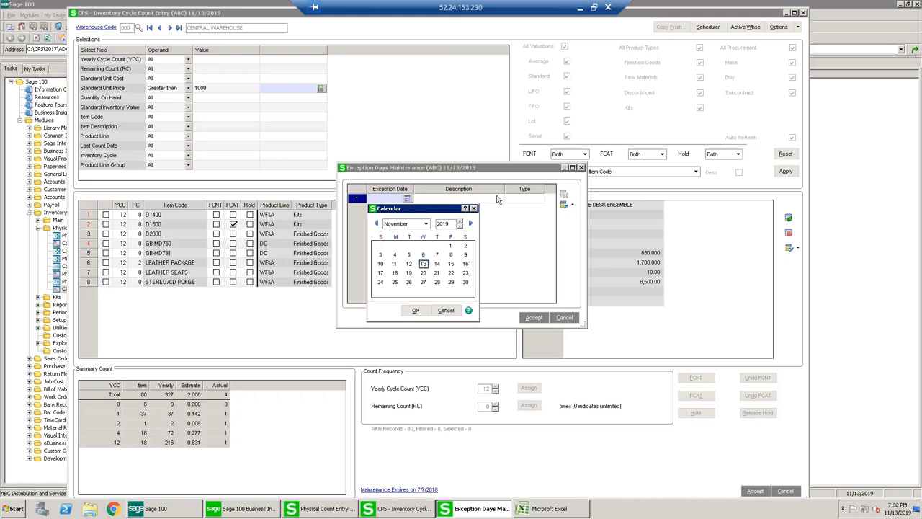
left_click(473, 209)
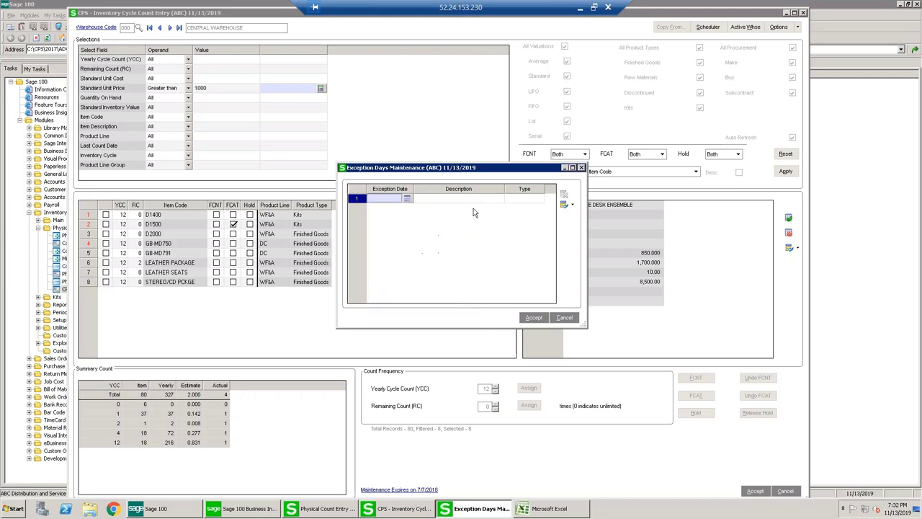
left_click(582, 169)
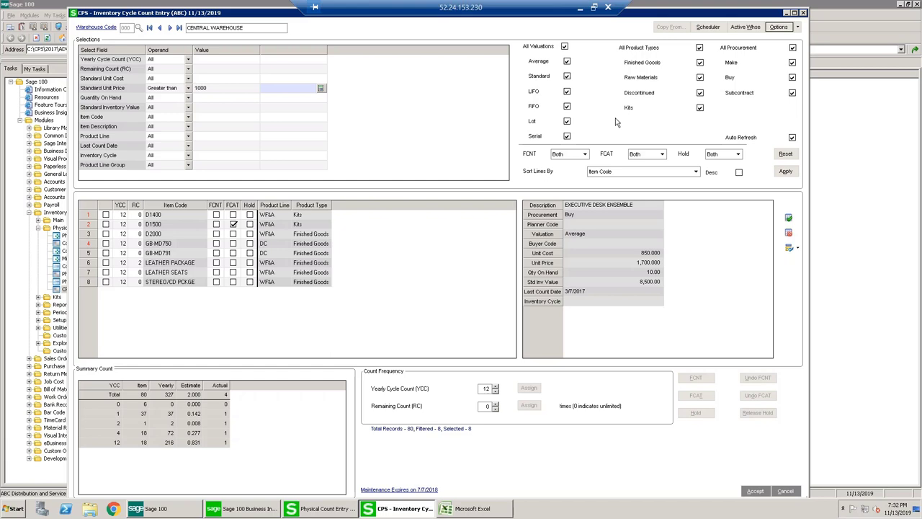
Dismiss the options list, minimize the cycle count entry, and bring up the Excel count sheet.
left_click(797, 26)
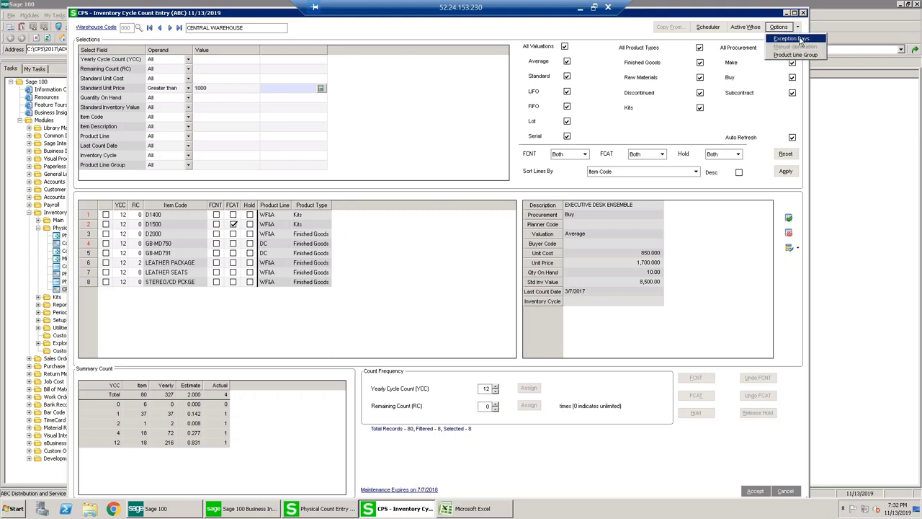
left_click(760, 15)
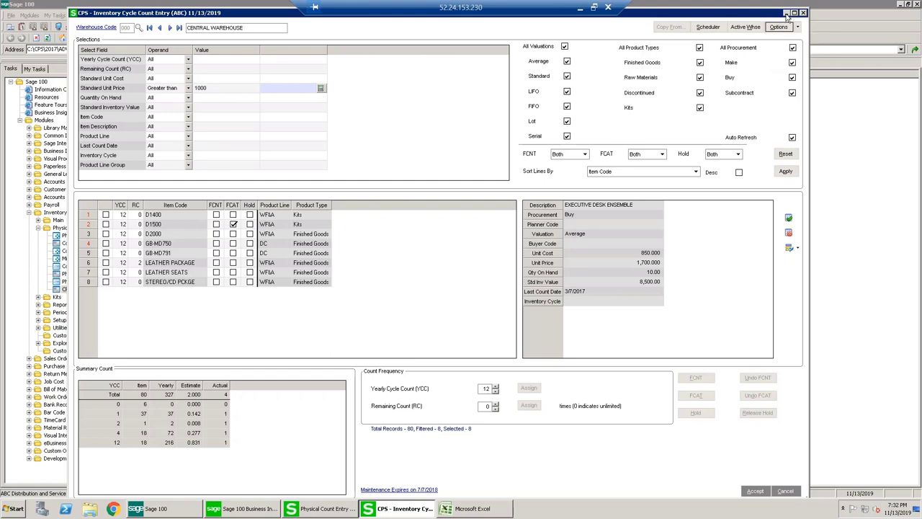
left_click(786, 14)
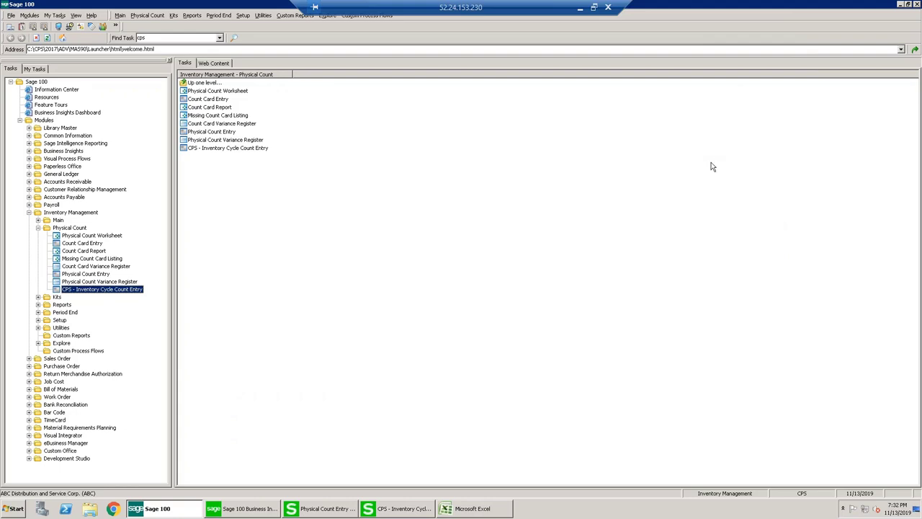
left_click(455, 510)
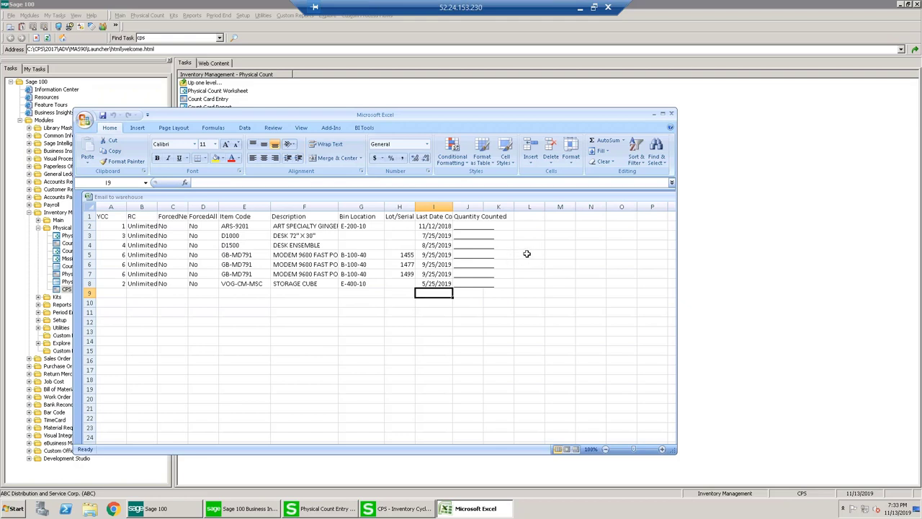
Minimize the Excel count sheet and restore the Physical Count Entry window.
left_click(652, 115)
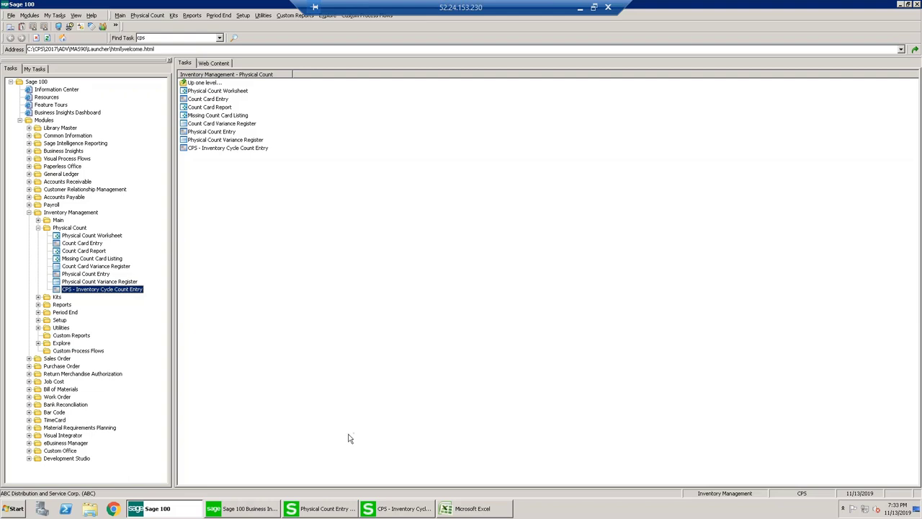
left_click(324, 509)
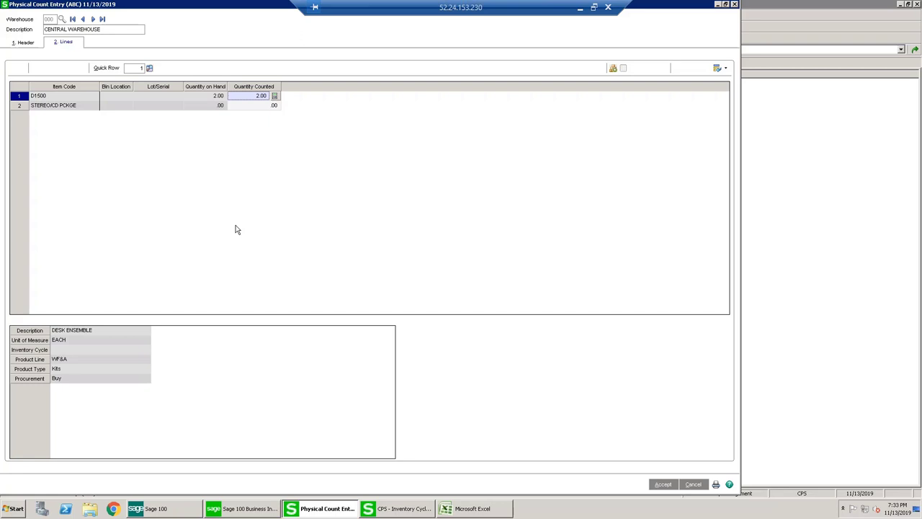
Bring the cycle count entry forward, then switch to Business Insights Explorer.
left_click(400, 510)
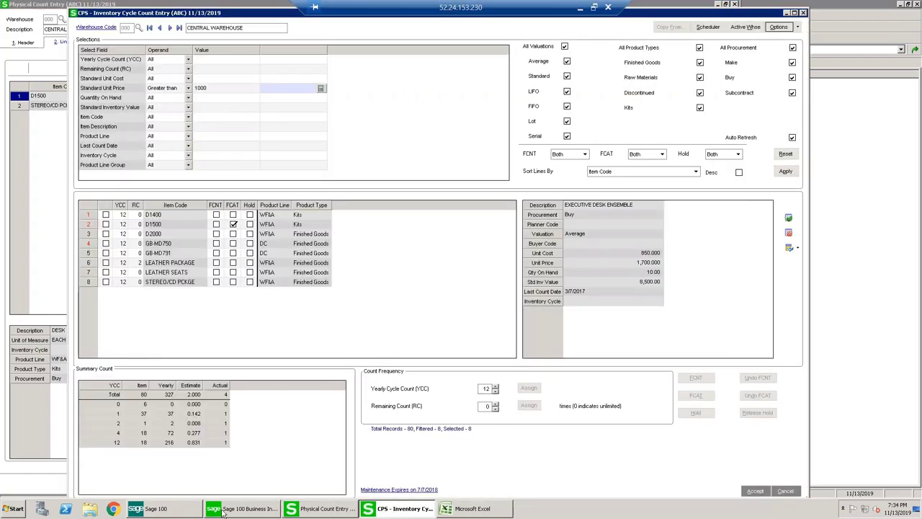
left_click(231, 513)
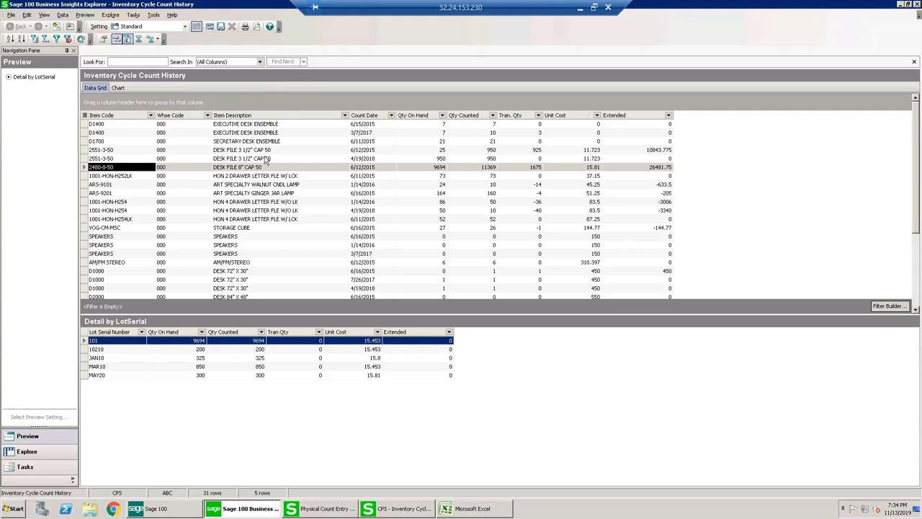
Open the Detail by LotSerial view for item 2480-8-50, then minimize the Business Insights Explorer.
double_click(126, 170)
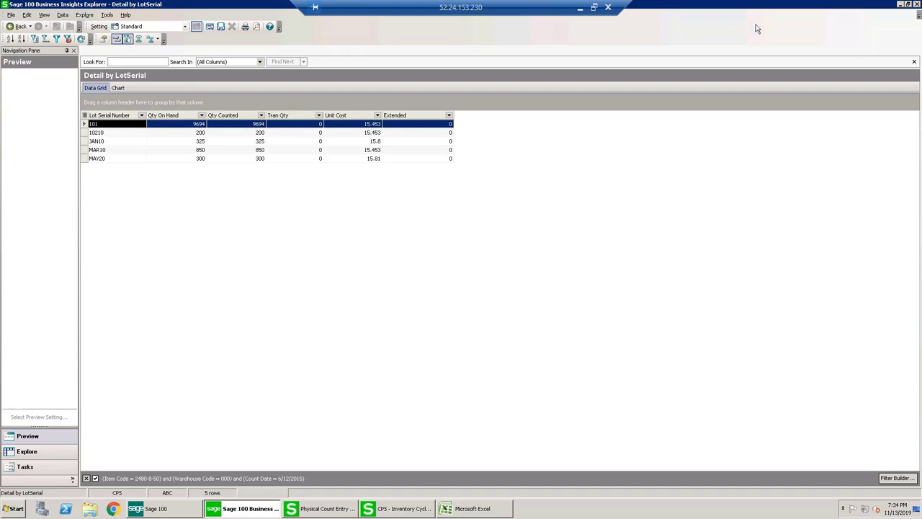
left_click(900, 6)
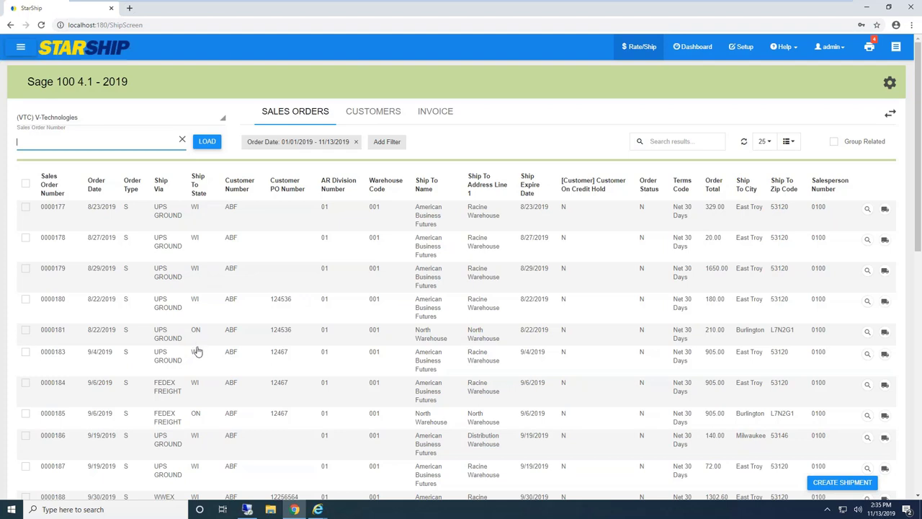
left_click(835, 145)
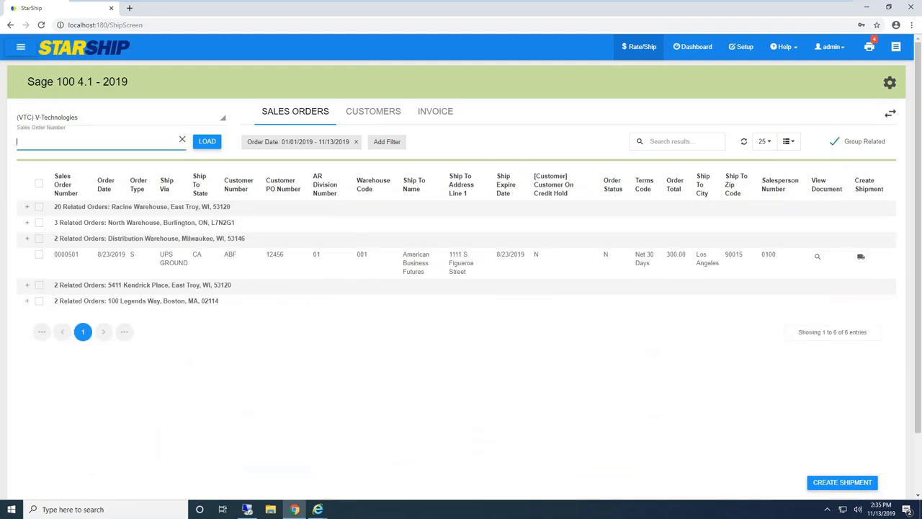
left_click(28, 223)
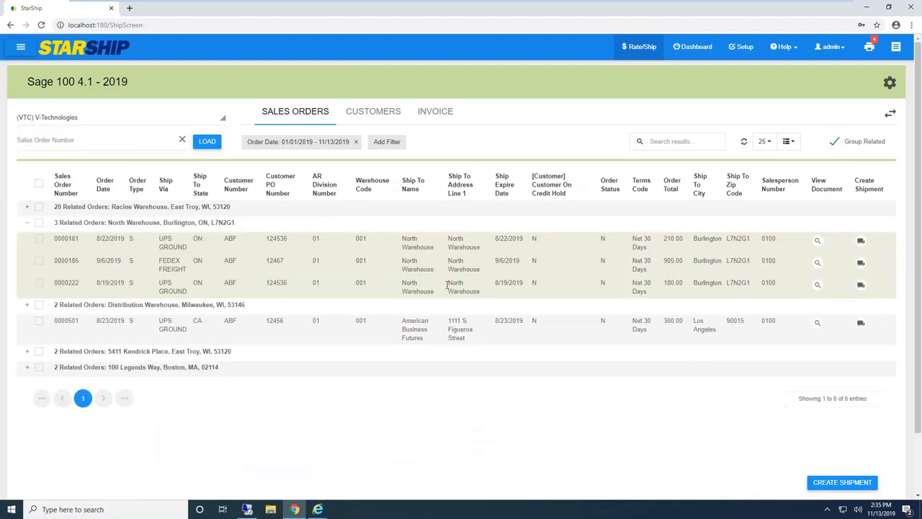
left_click(29, 225)
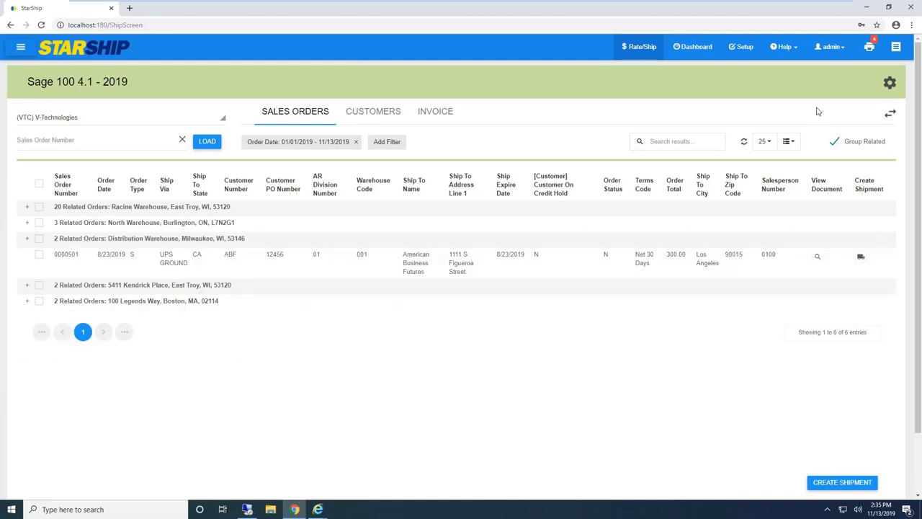
left_click(835, 142)
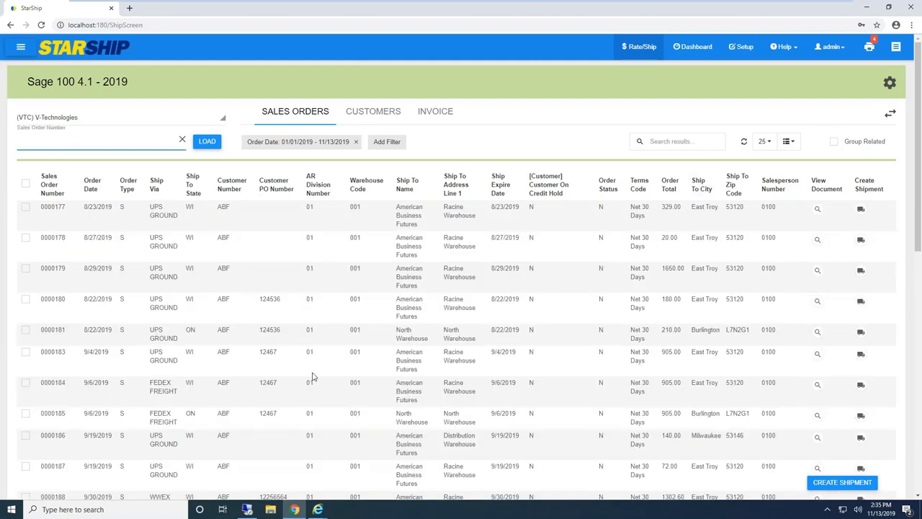